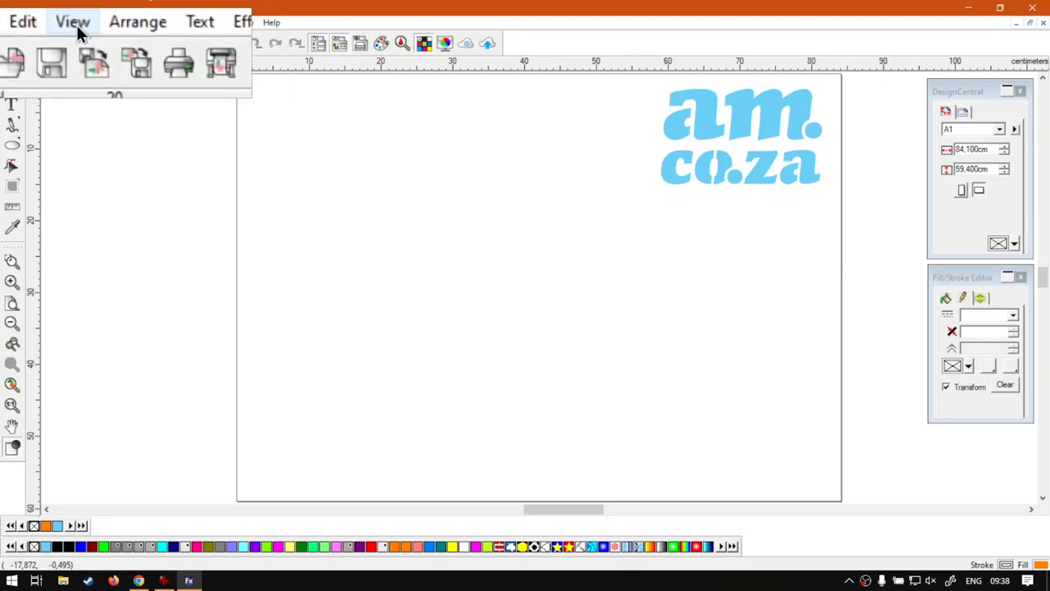
Look over the available snap options and show the Snap To toolbar.
left_click(76, 25)
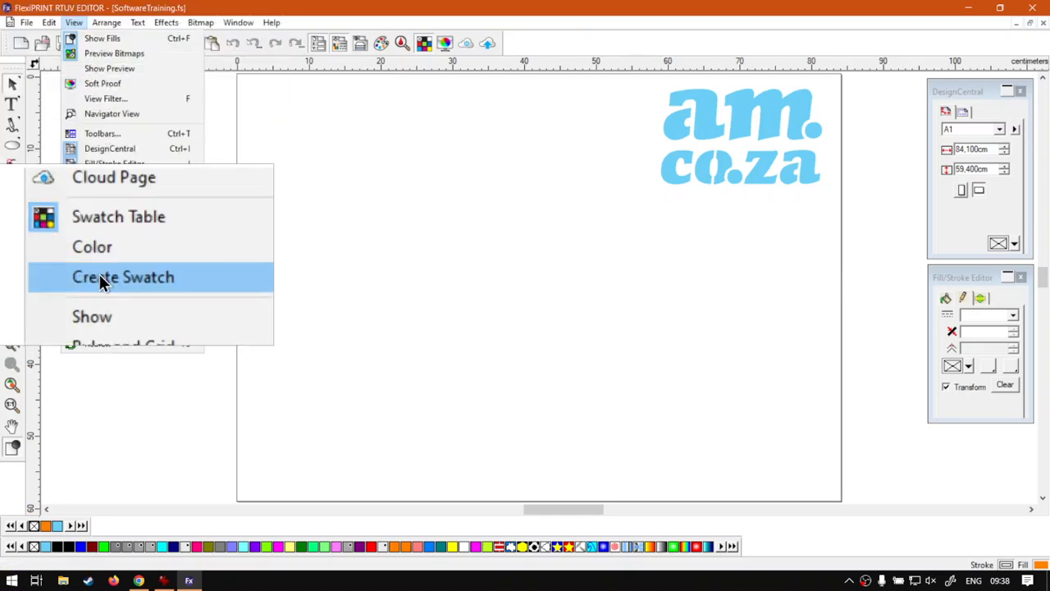
mouse_move(94, 330)
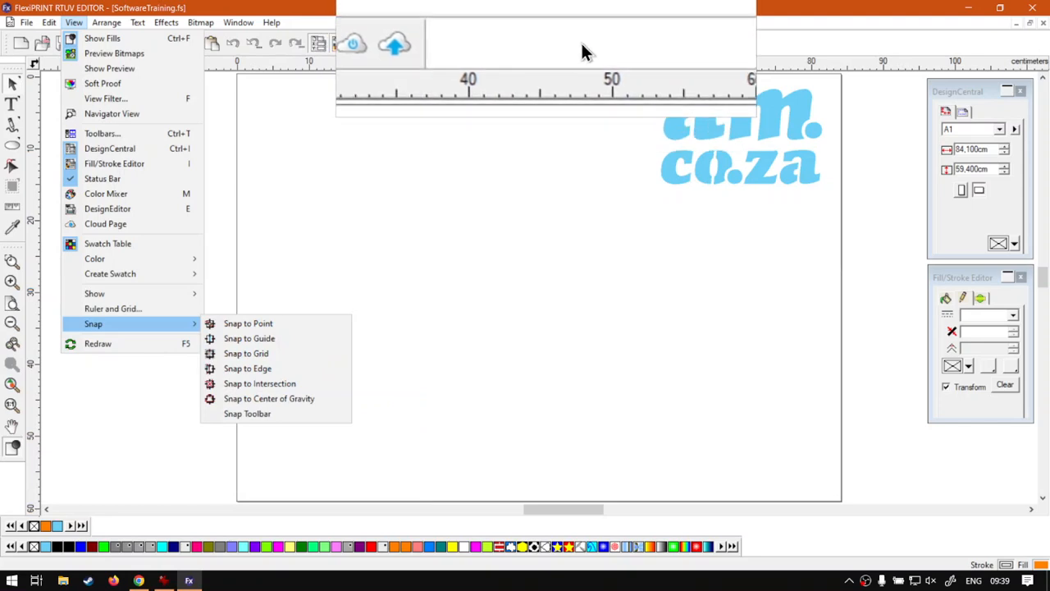
left_click(548, 47)
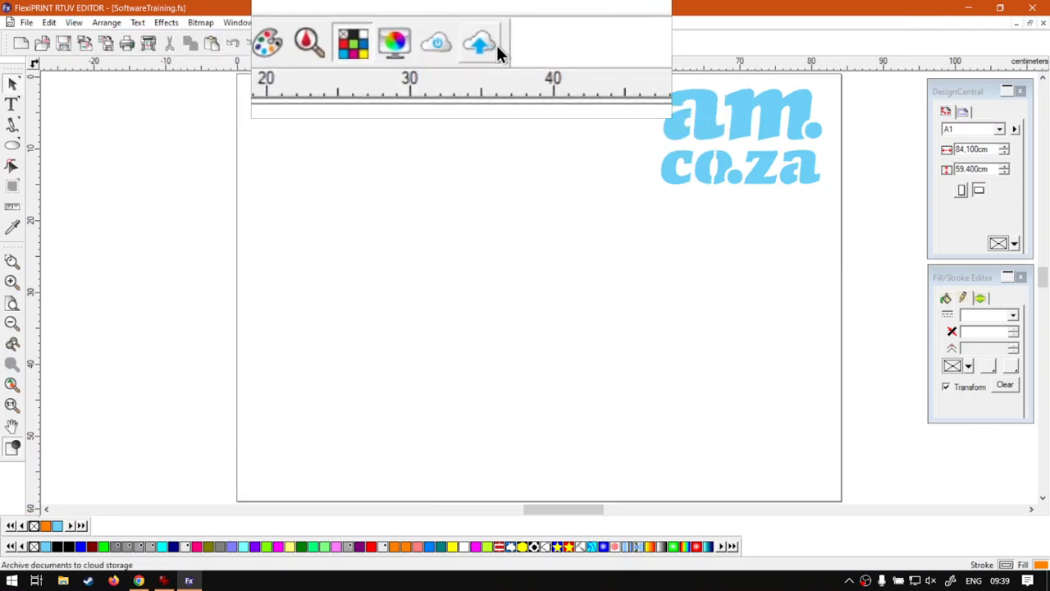
right_click(546, 47)
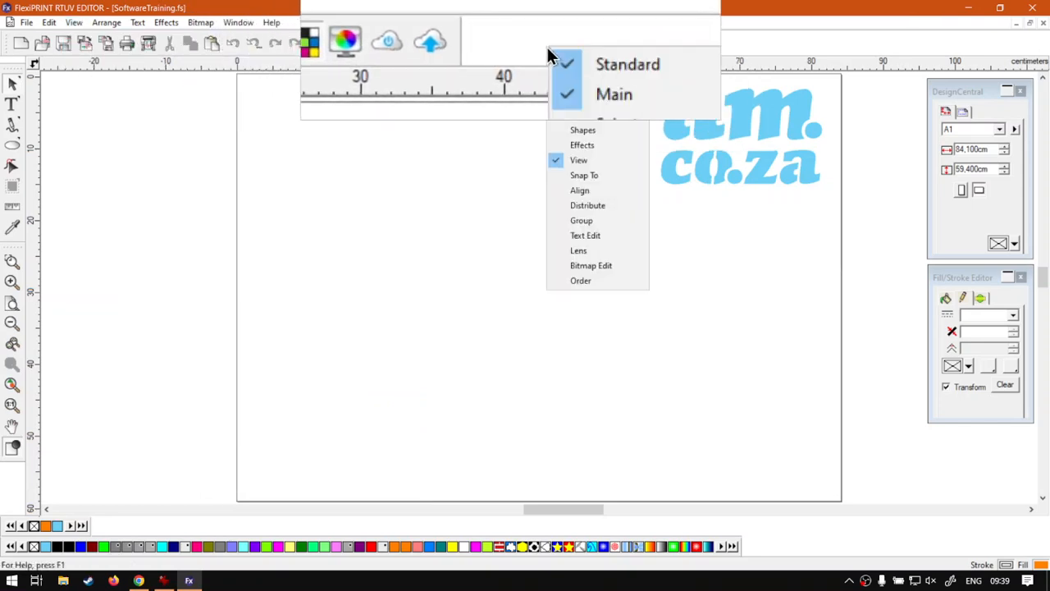
left_click(581, 178)
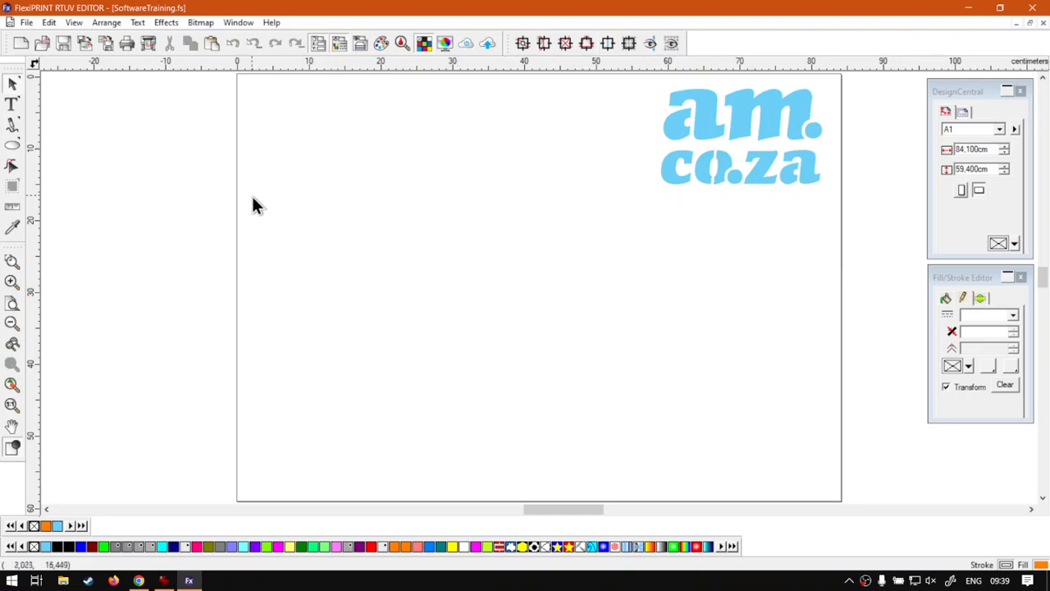
Draw two rectangles side by side on the page, about 15.7 × 12.6 cm and about 13.1 × 19 cm.
left_click_drag(15, 146, 43, 150)
left_click_drag(300, 151, 414, 241)
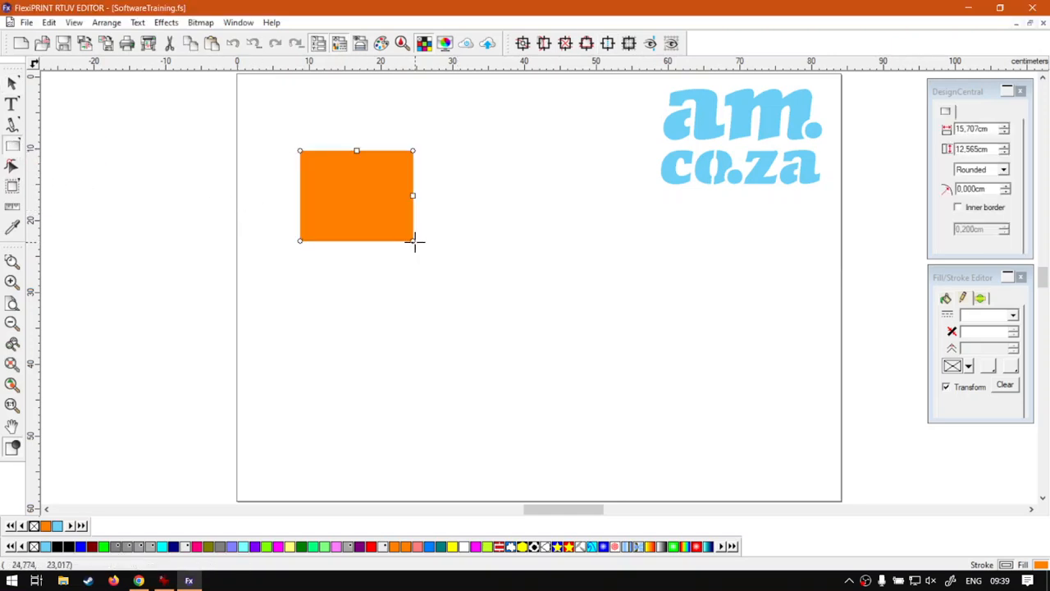
left_click(10, 149)
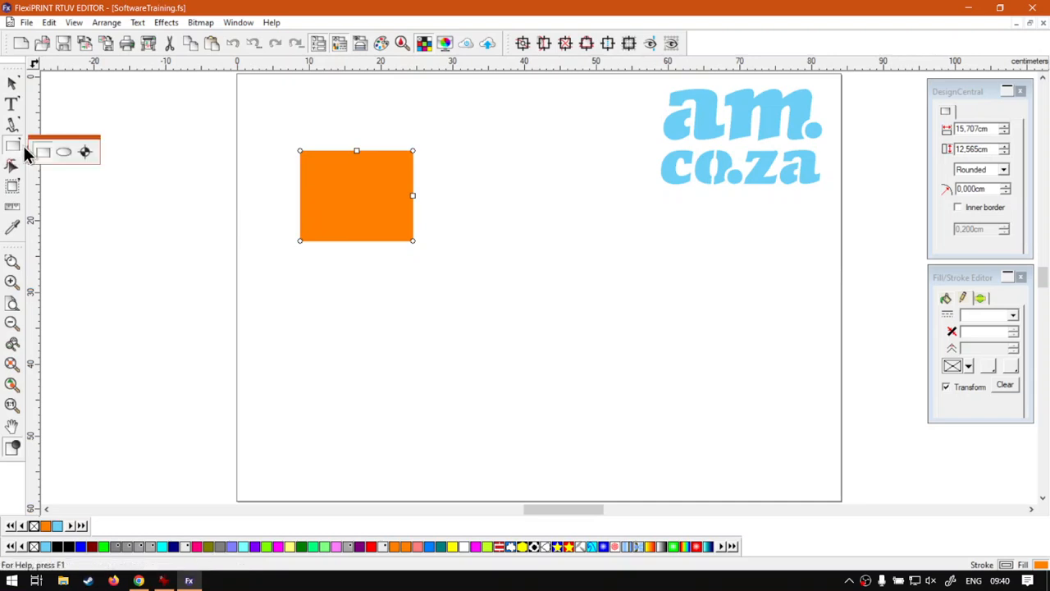
left_click_drag(499, 155, 594, 293)
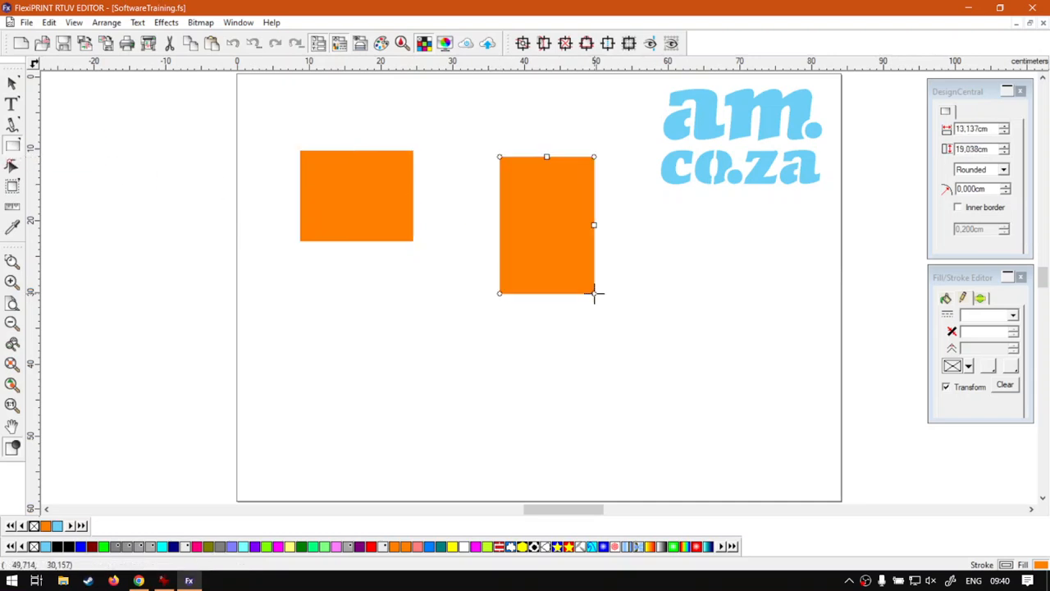
Draw a nearly circular ellipse on the lower part of the page and move it left beneath the wide rectangle.
left_click(12, 153)
left_click(84, 151)
left_click_drag(359, 306, 493, 451)
left_click(11, 83)
left_click_drag(405, 369, 369, 366)
Enlarge the tall rectangle to about 16.8 × 24.4 cm and the wide rectangle to about 18.8 × 15 cm.
left_click(509, 275)
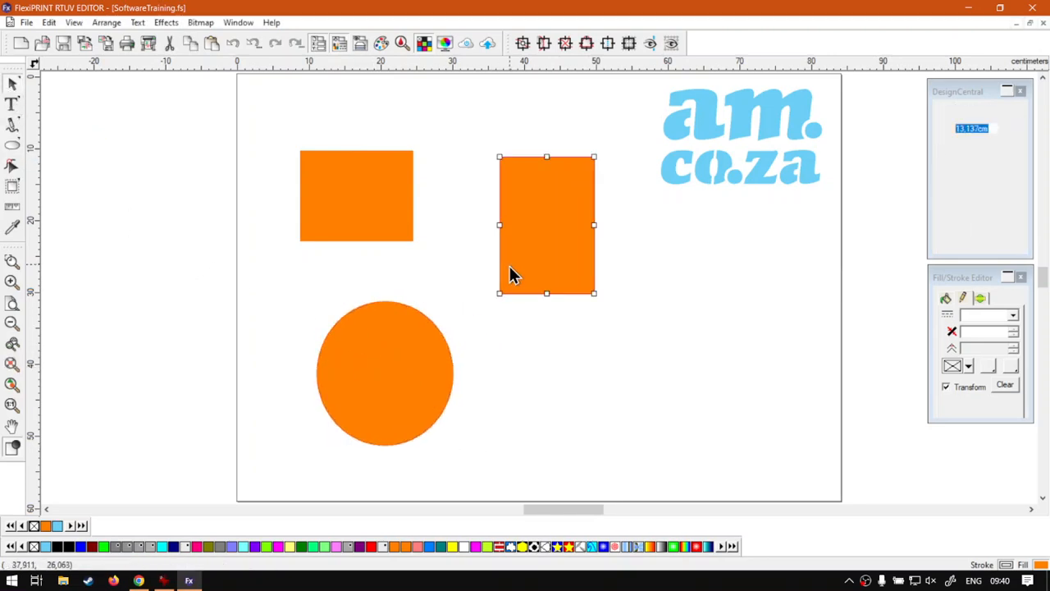
left_click_drag(596, 293, 621, 333)
left_click(392, 220)
left_click_drag(414, 241, 436, 258)
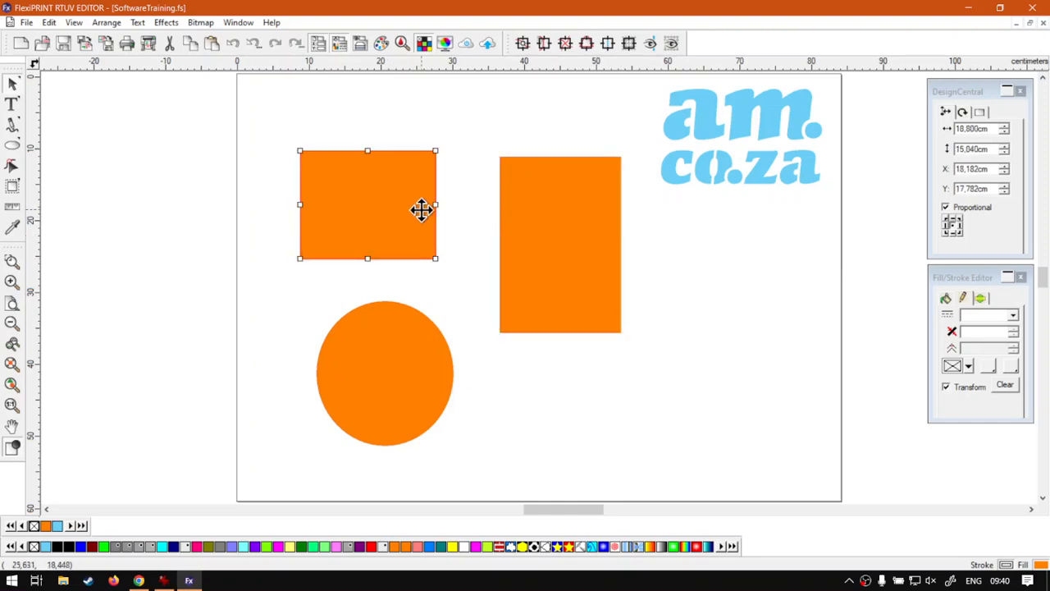
Turn on Snap to Point and place a single path point on the empty area beside the tall rectangle.
left_click(526, 47)
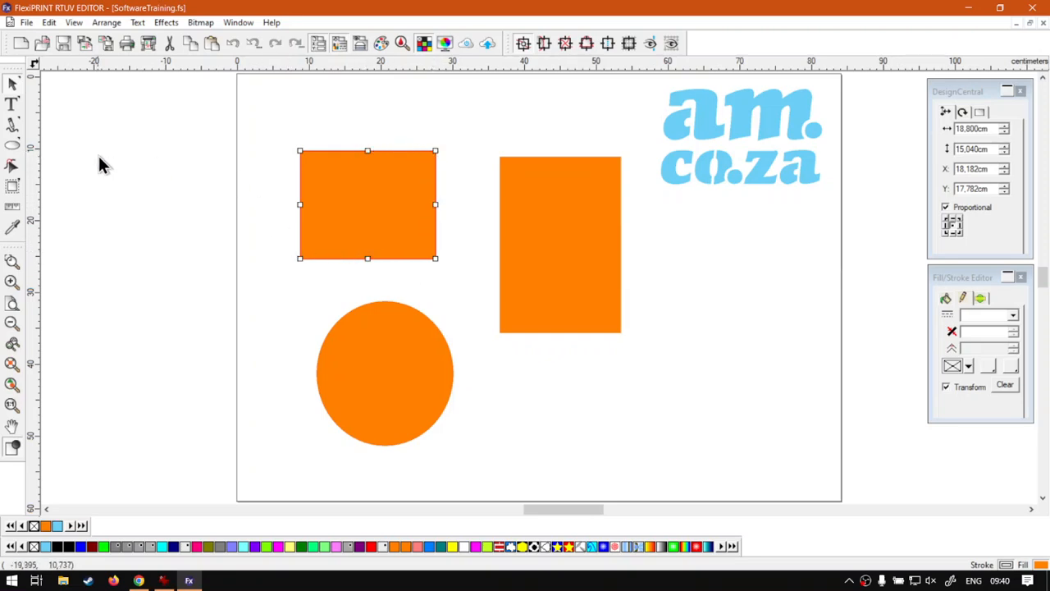
left_click(12, 125)
left_click(42, 133)
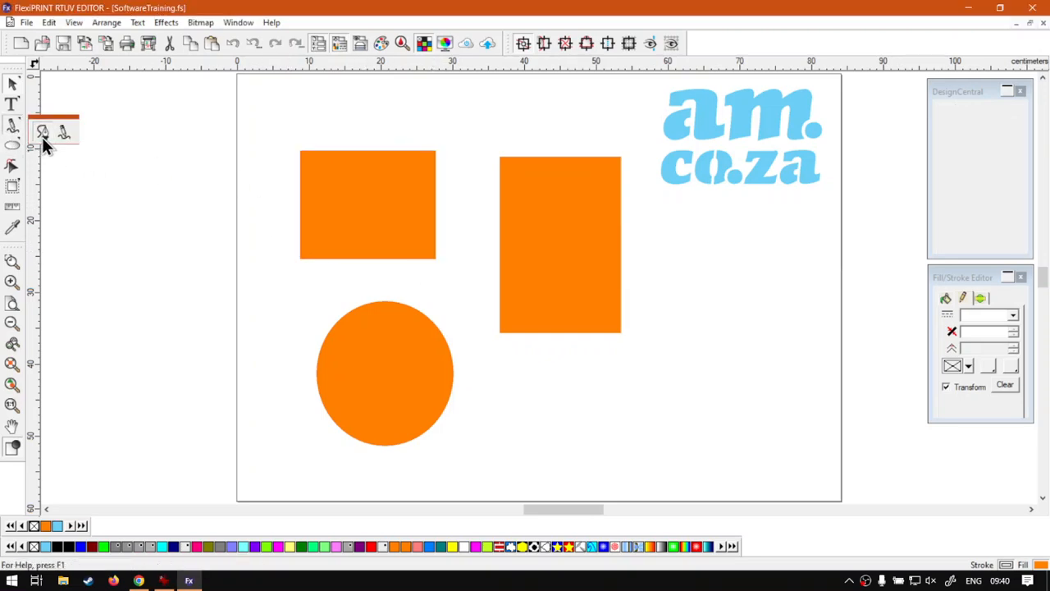
left_click(736, 314)
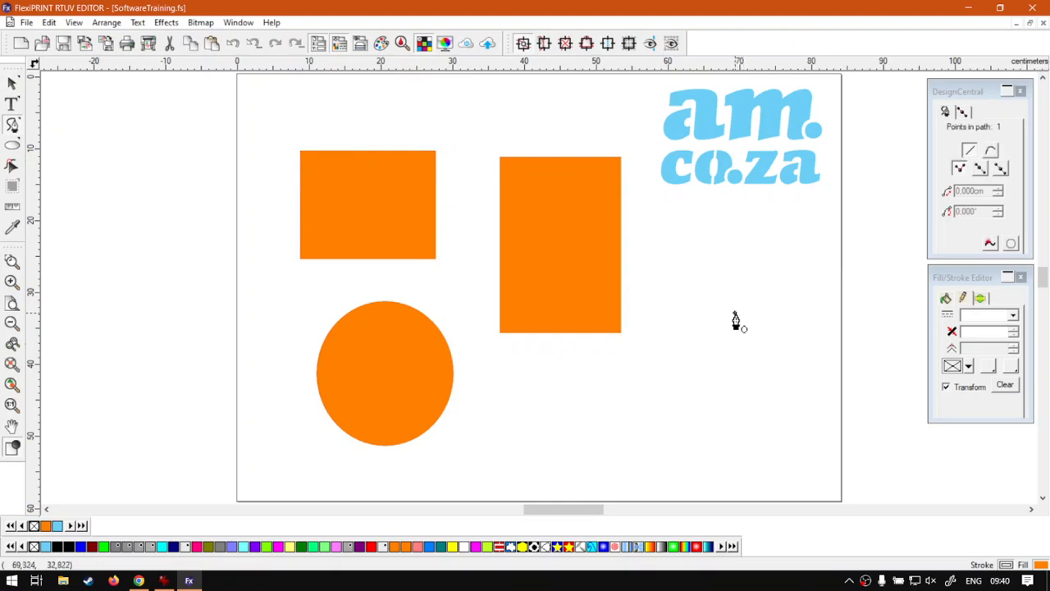
left_click(19, 83)
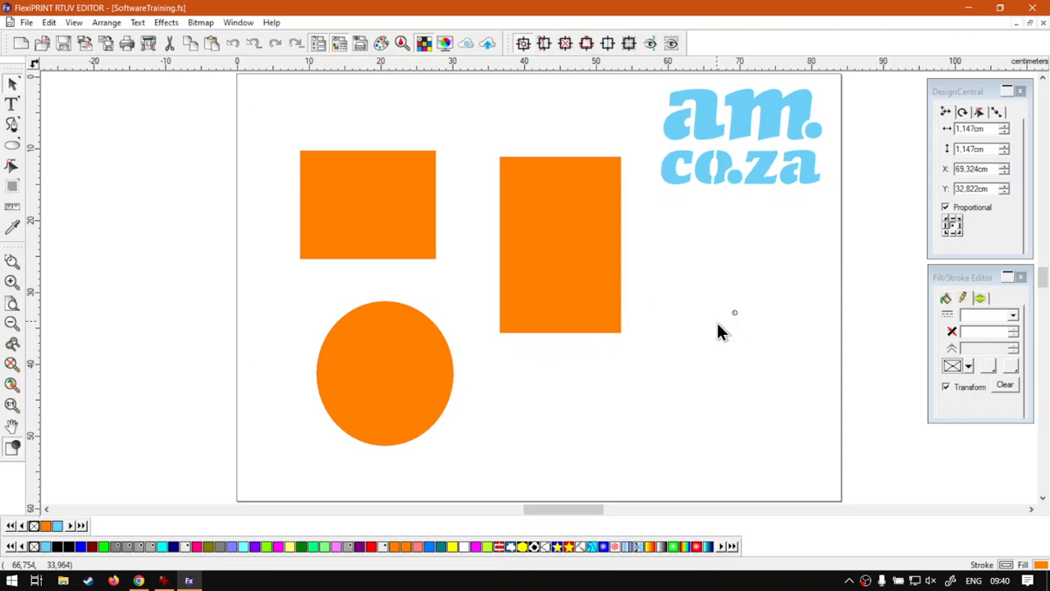
key("super+plus")
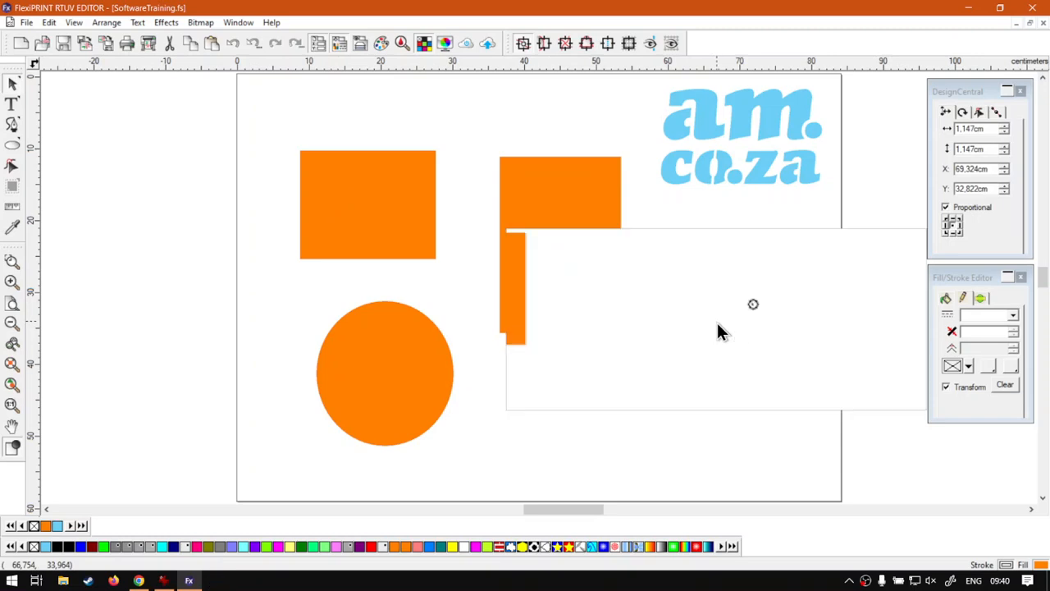
key("super+Escape")
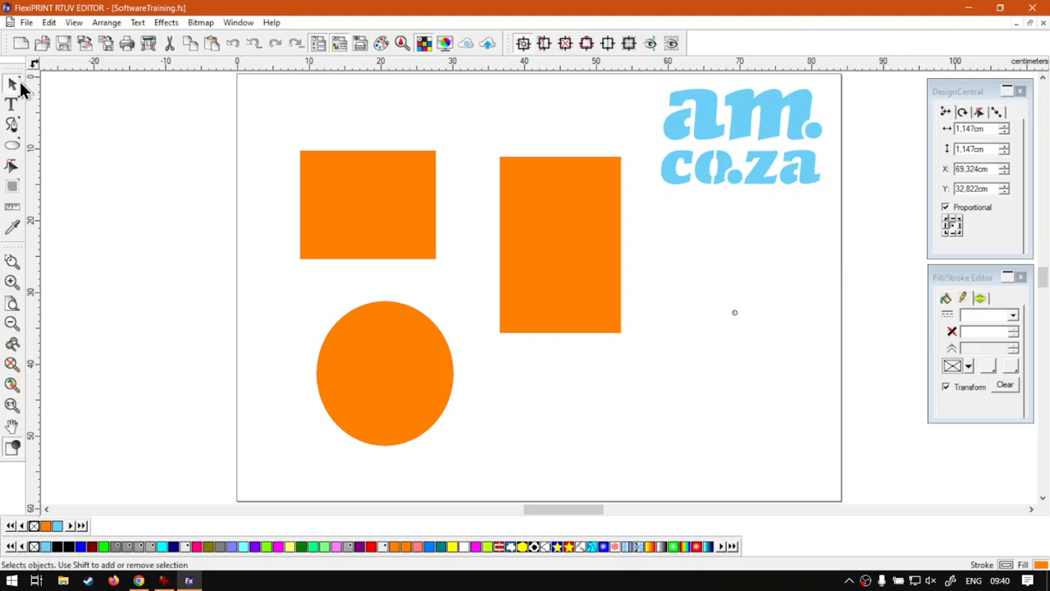
Move the tall rectangle around slightly to try out Snap to Point.
left_click(519, 225)
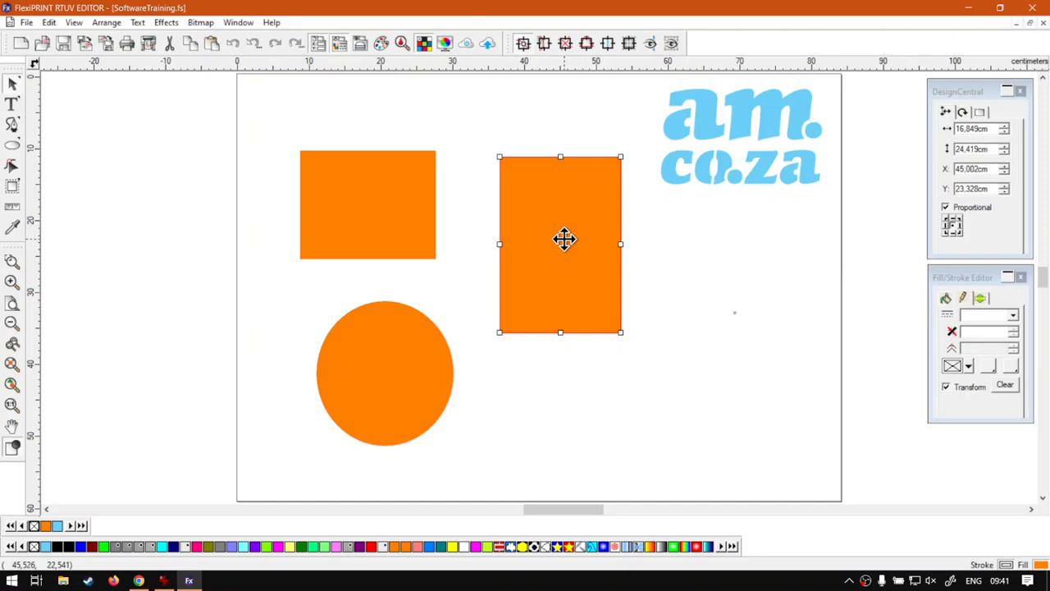
mouse_move(565, 237)
left_mouse_down()
mouse_move(612, 298)
mouse_move(518, 209)
mouse_move(610, 265)
mouse_move(694, 249)
mouse_move(722, 276)
mouse_move(696, 258)
mouse_move(686, 279)
mouse_move(591, 224)
mouse_move(568, 235)
left_mouse_up()
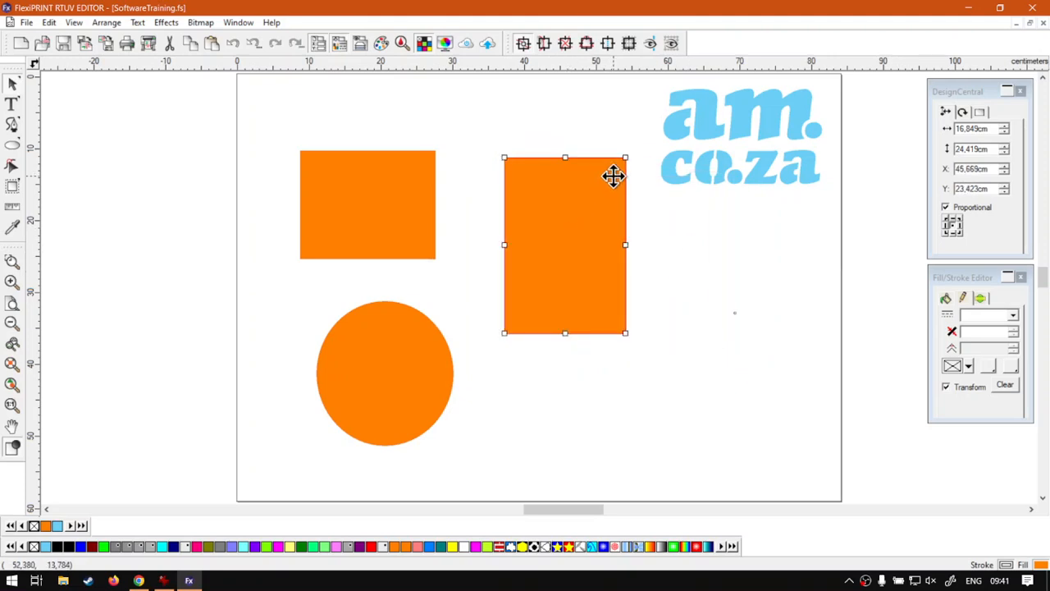
mouse_move(614, 170)
left_mouse_down()
mouse_move(616, 216)
mouse_move(694, 287)
mouse_move(735, 311)
mouse_move(737, 298)
mouse_move(738, 312)
mouse_move(609, 165)
left_mouse_up()
mouse_move(563, 238)
left_mouse_down()
mouse_move(711, 290)
mouse_move(731, 309)
mouse_move(653, 270)
mouse_move(591, 265)
mouse_move(567, 240)
left_mouse_up()
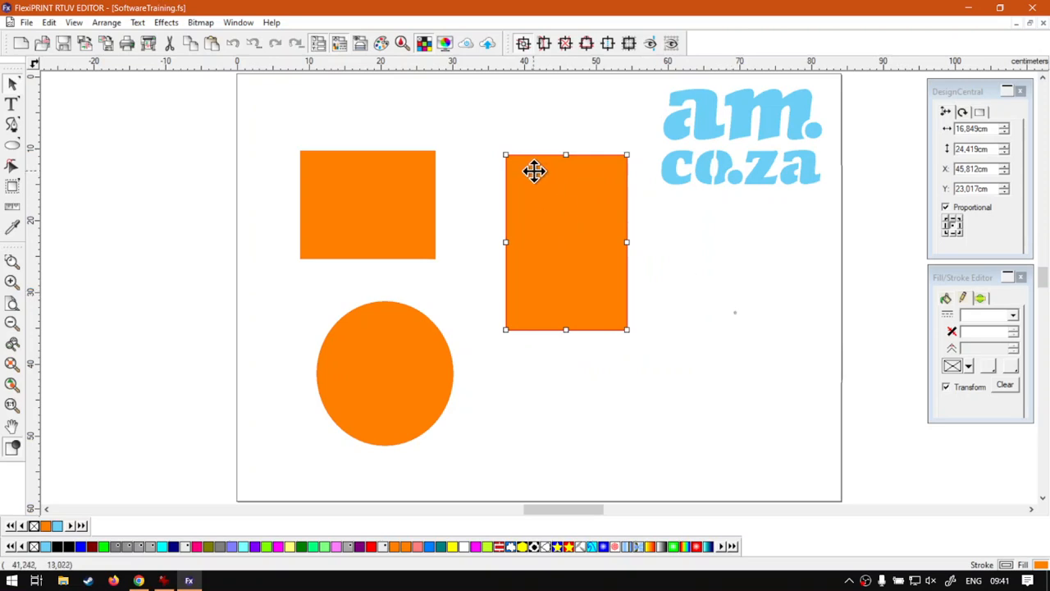
mouse_move(534, 182)
left_mouse_down()
mouse_move(438, 152)
mouse_move(434, 248)
mouse_move(542, 195)
mouse_move(518, 186)
left_mouse_up()
Switch from Snap to Point to Snap to Edge, then move the tall rectangle to the circle and back to about X 43.8, Y 22.2 cm.
left_click(561, 119)
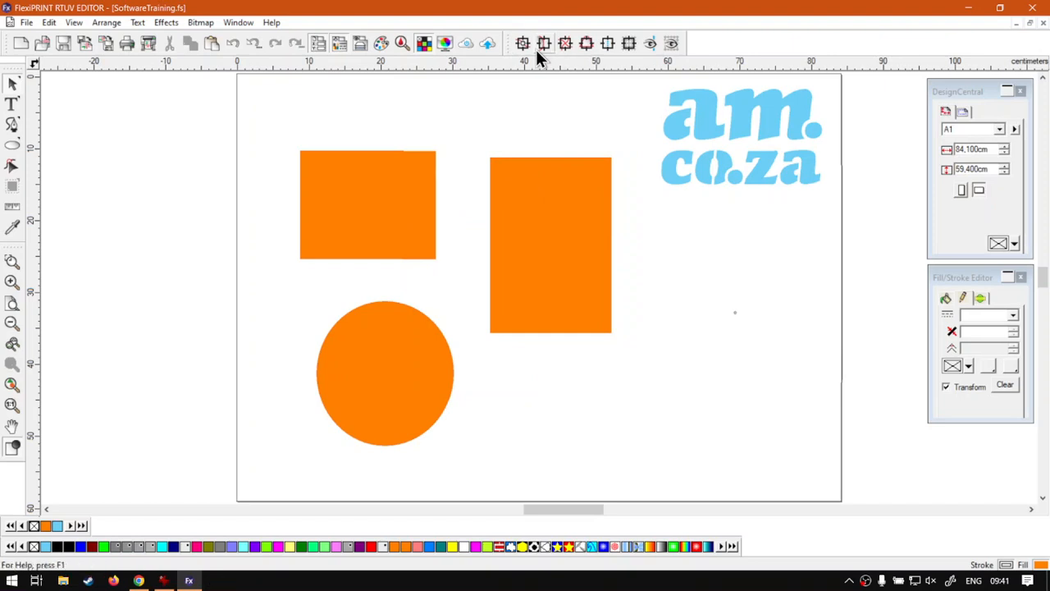
key("super+plus")
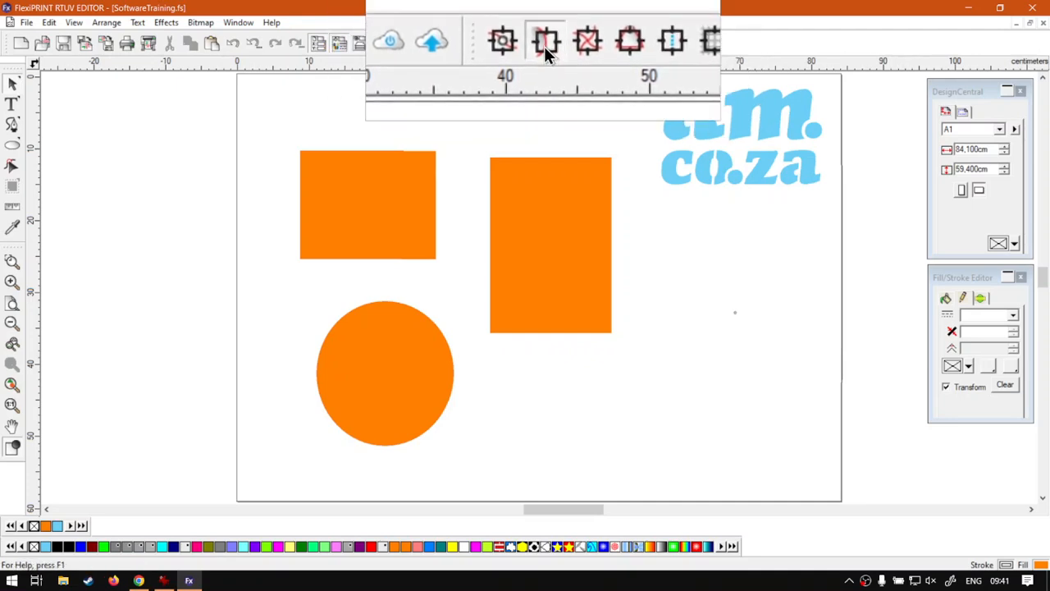
key("super+Escape")
left_click(531, 210)
left_click_drag(539, 236, 431, 322)
left_click_drag(409, 310, 552, 182)
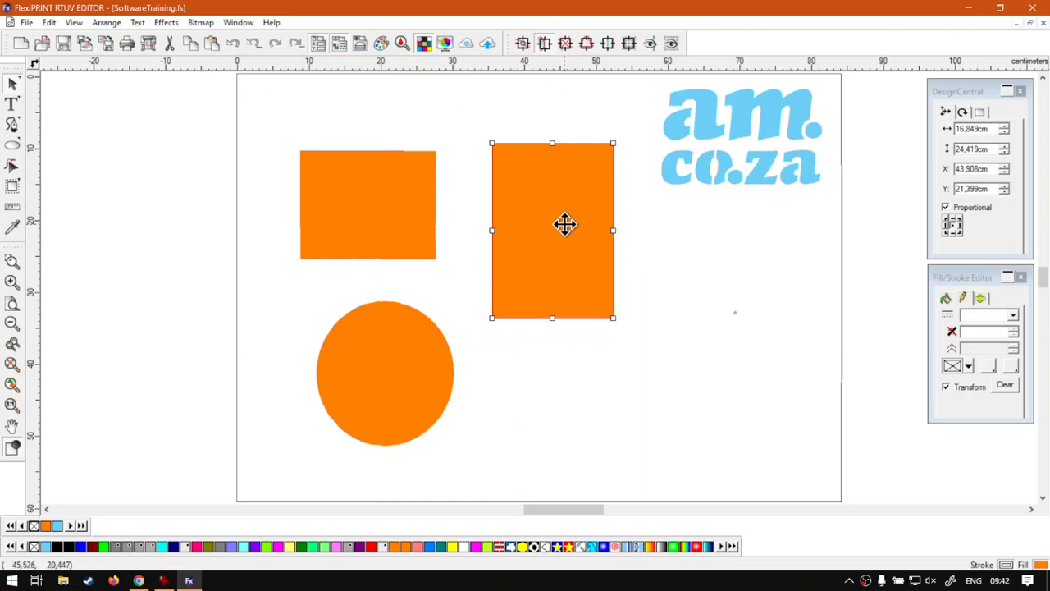
mouse_move(547, 214)
left_mouse_down()
mouse_move(697, 304)
mouse_move(733, 312)
mouse_move(546, 219)
left_mouse_up()
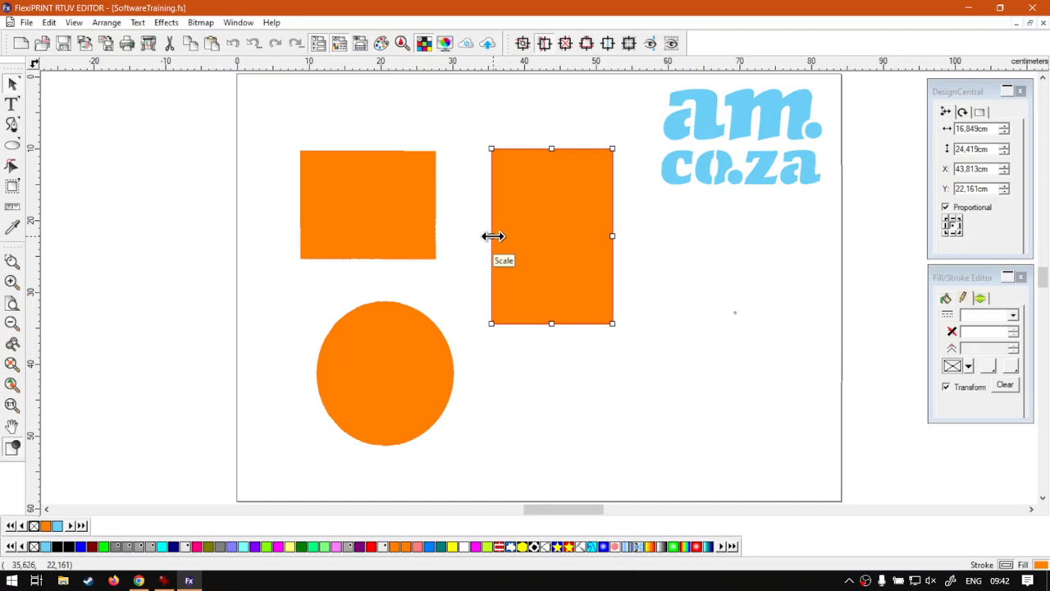
Stretch the tall rectangle's left side to the wide rectangle's right edge and back to a width of about 16.8 cm.
left_click_drag(492, 236, 438, 235)
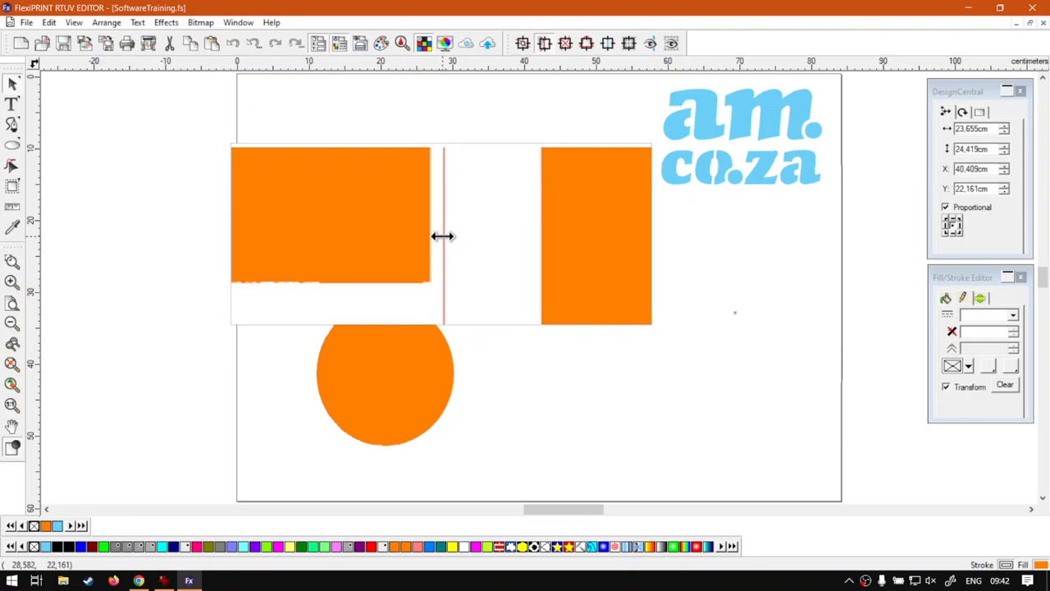
left_click_drag(438, 235, 491, 223)
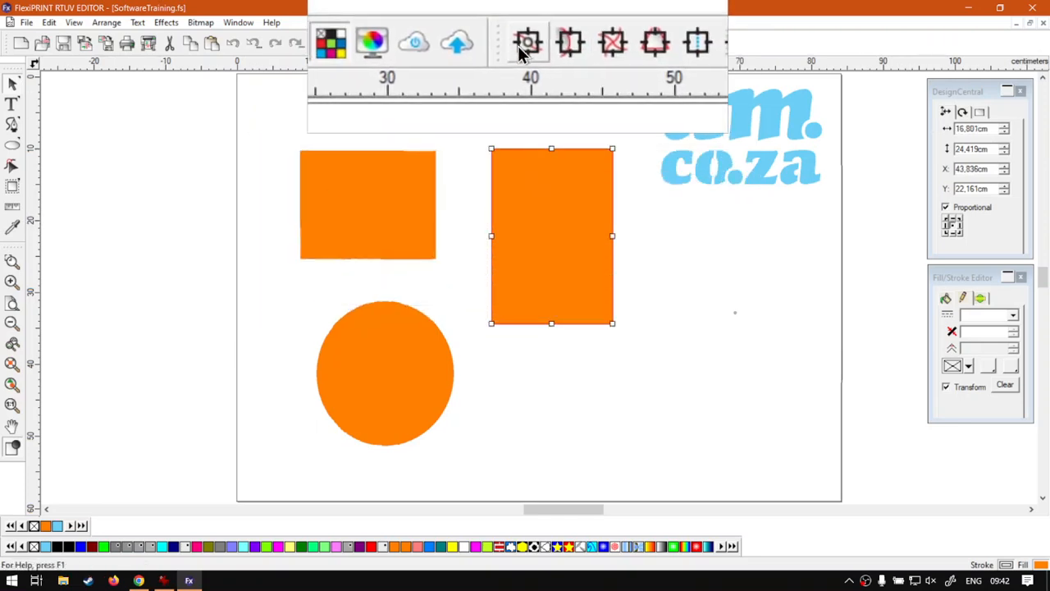
With Snap to Point on, stretch the tall rectangle's upper-left corner to the wide rectangle's upper-right corner and fill it light blue.
left_click_drag(492, 149, 435, 151)
left_click(418, 152)
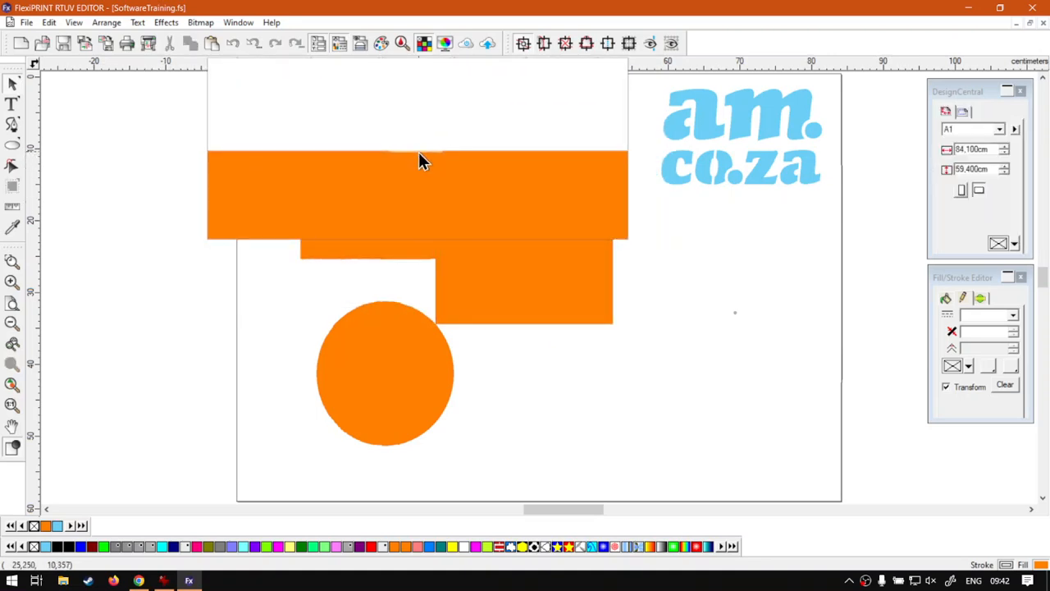
left_click(504, 194)
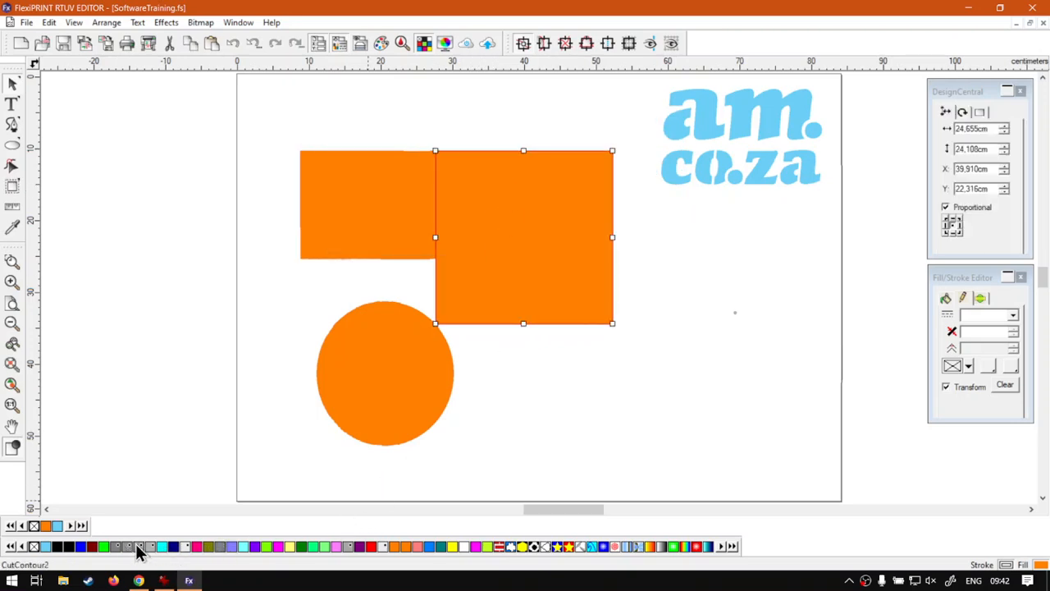
left_click(47, 548)
left_click(506, 441)
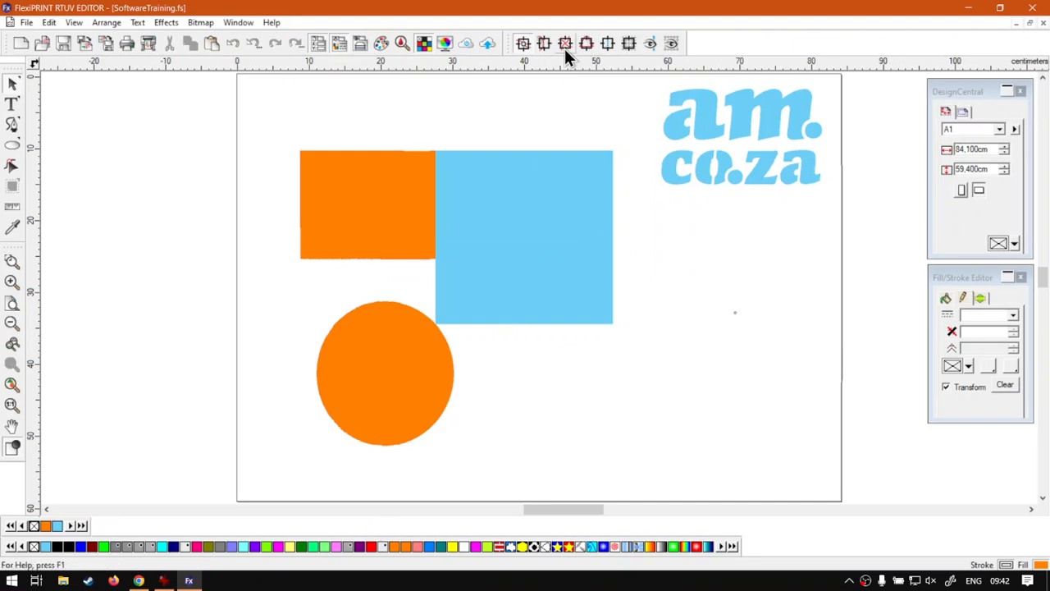
Turn on Snap to Intersection and move the blue rectangle away from the orange one to about X 55, Y 29.1 cm.
key("super+plus")
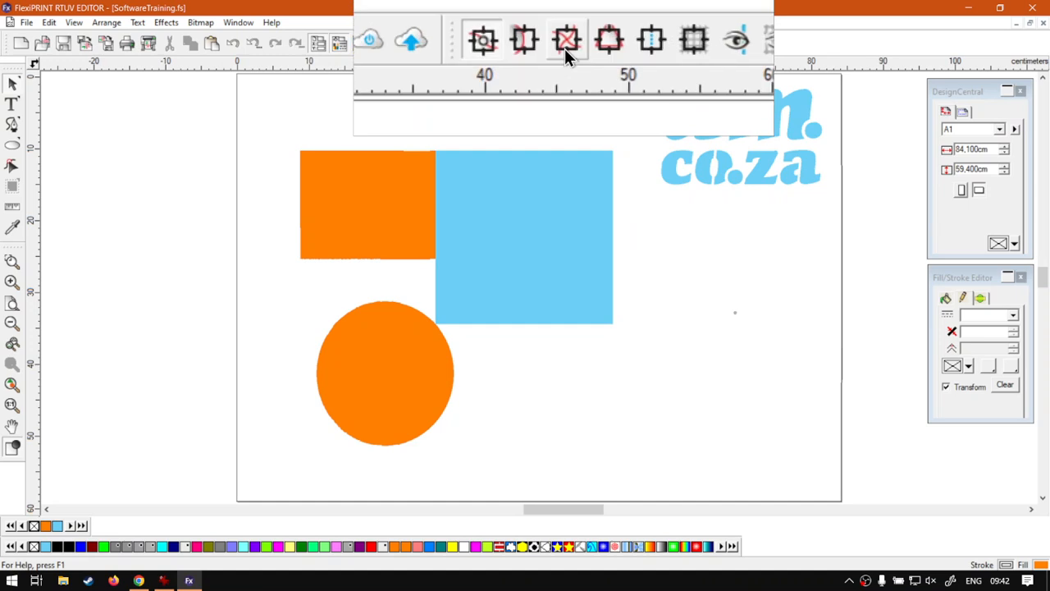
key("super+Escape")
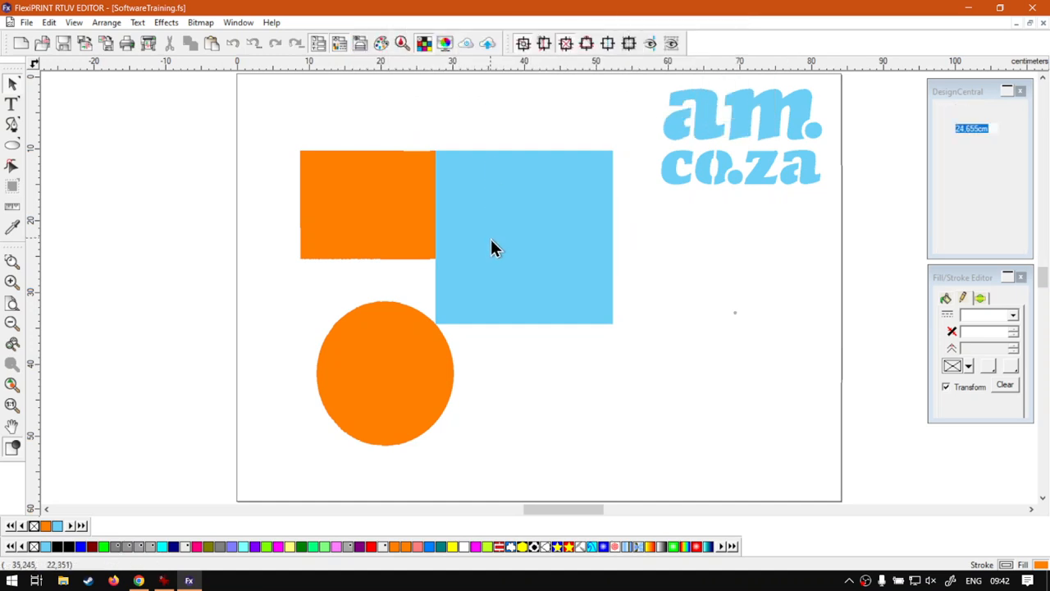
left_click_drag(491, 238, 599, 286)
Place a copy of the orange rectangle overlapping its upper-right part and fill the copy yellow.
left_click(391, 213)
left_click_drag(391, 213, 465, 175)
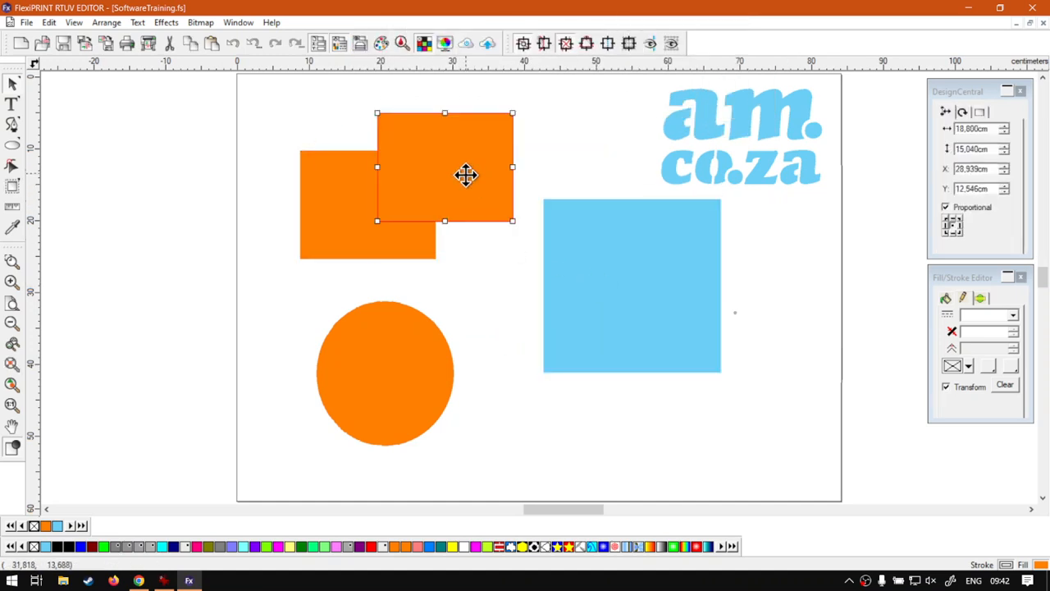
left_click(452, 546)
left_click(493, 278)
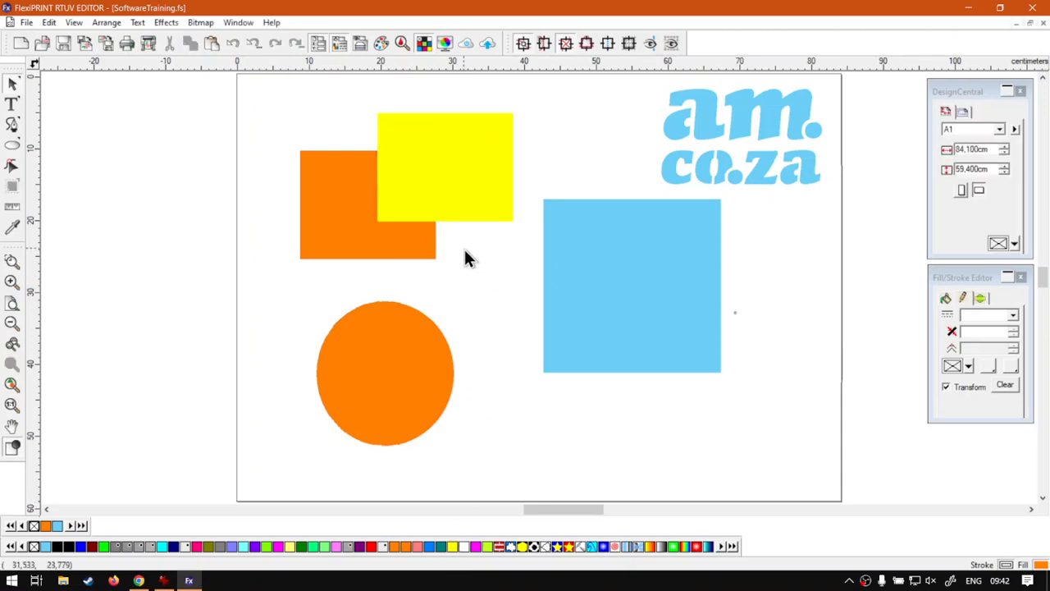
Move and rescale the blue rectangle near the overlapping rectangles to about 23.8 × 24.8 cm, using Snap to Intersection.
key("super+plus")
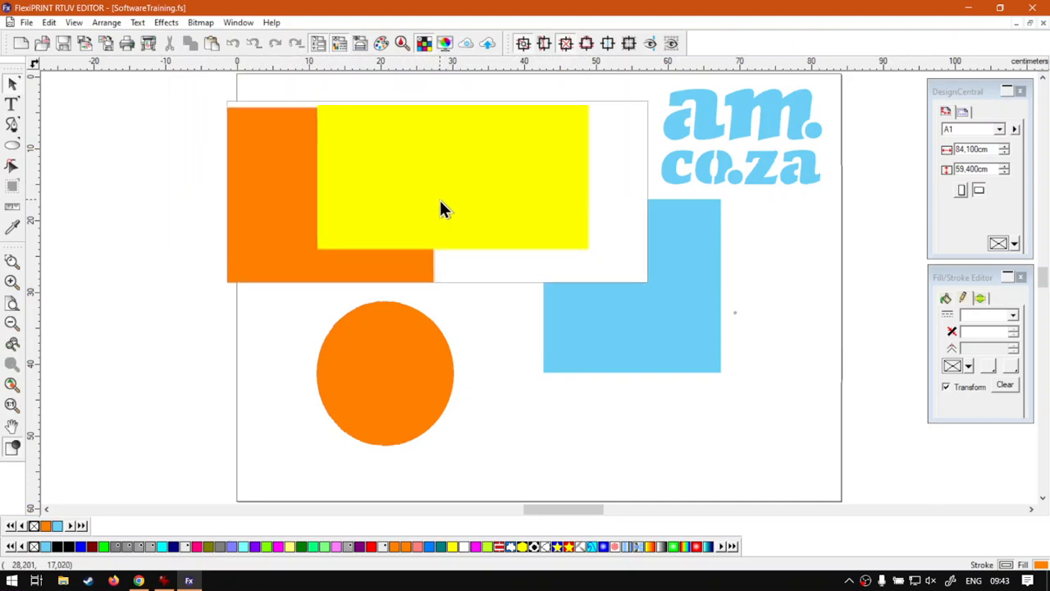
left_click(564, 242)
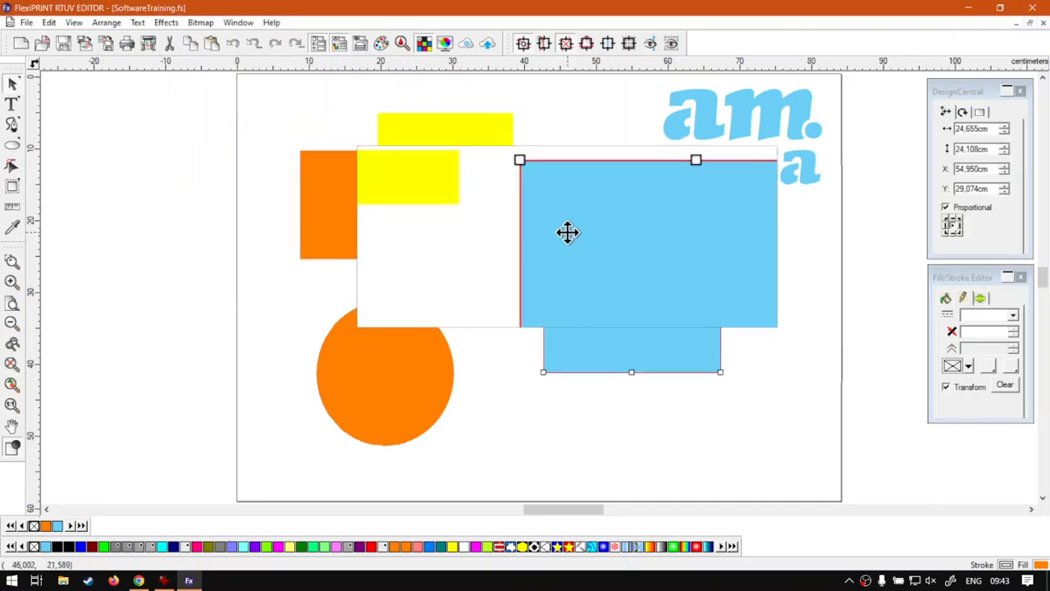
left_click_drag(557, 213, 467, 233)
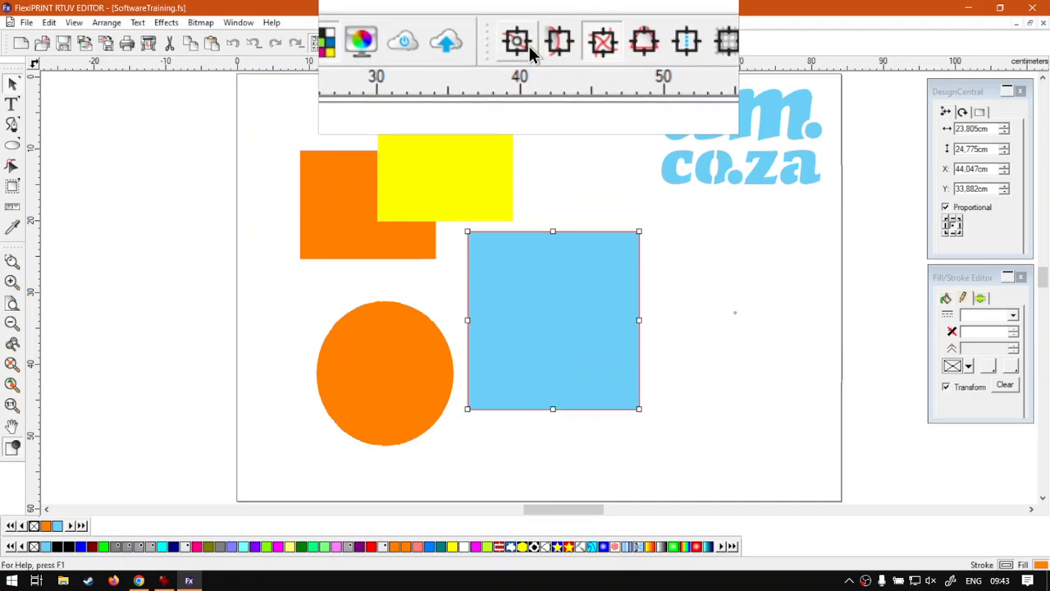
Stretch the blue rectangle's upper-left corner to the point where the yellow rectangle's lower edge crosses the orange rectangle's edge.
left_click_drag(466, 230, 435, 221)
left_click(557, 200)
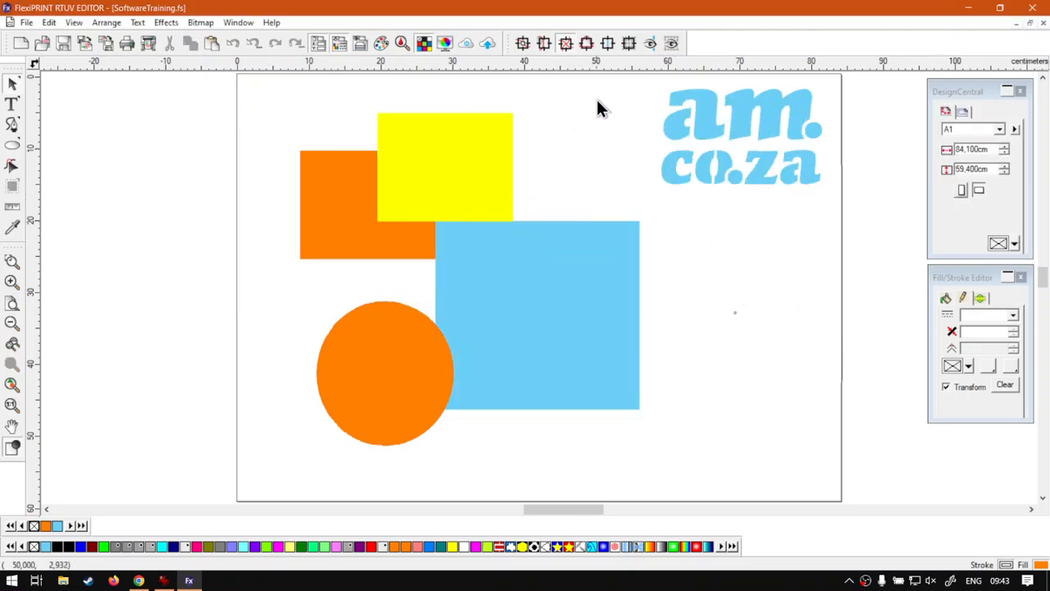
Switch to bounding-box snapping, move the blue rectangle to about X 51.9, Y 36 cm, and place the yellow rectangle over its middle.
left_click(588, 49)
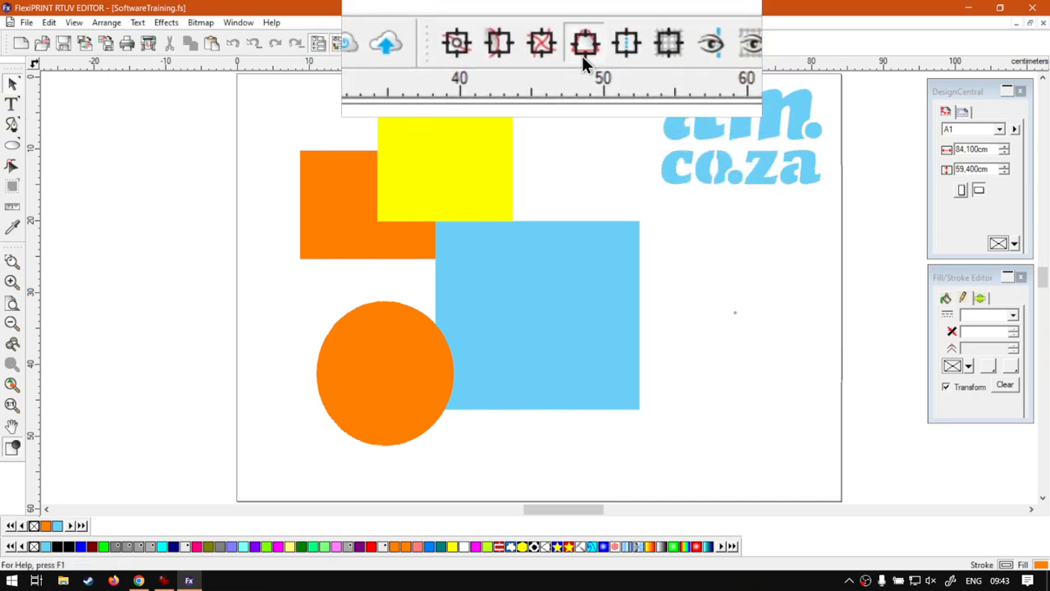
left_click(522, 293)
left_click_drag(522, 293, 595, 314)
left_click(463, 167)
left_click_drag(443, 165, 607, 339)
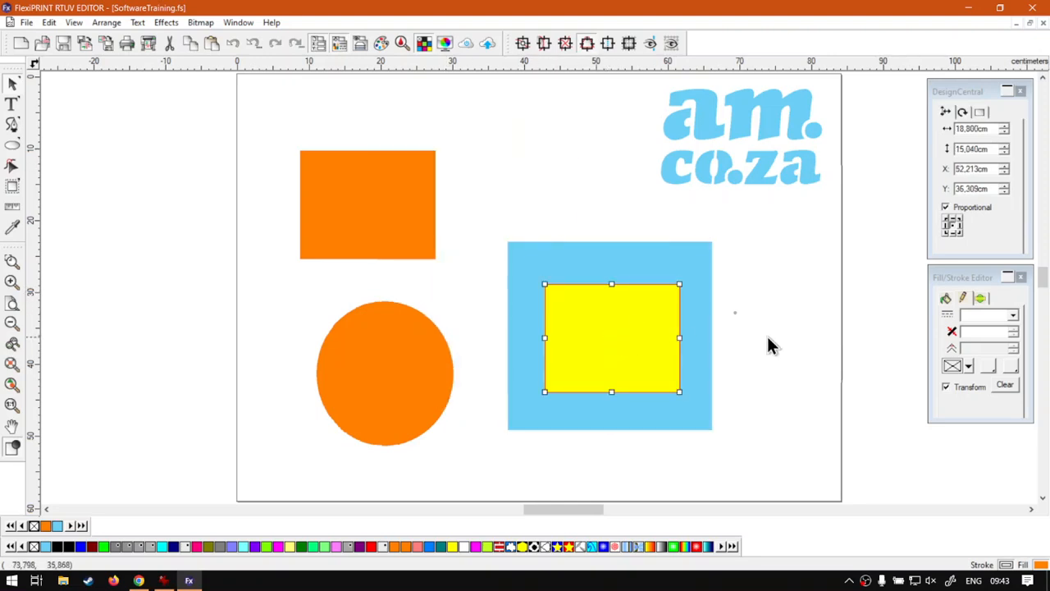
left_click(742, 338)
left_click(609, 350)
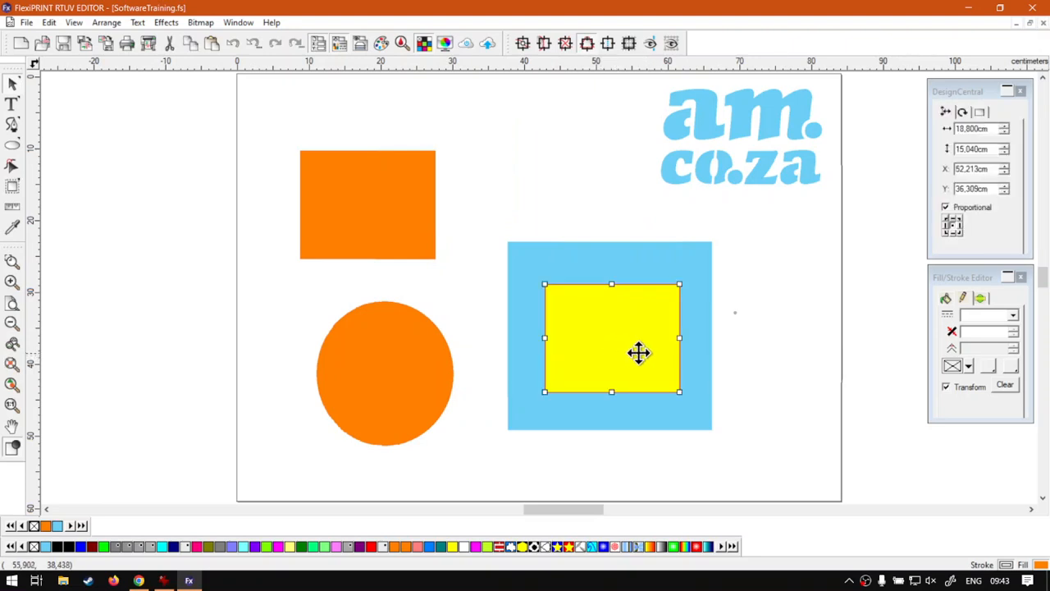
Move the yellow rectangle up and stretch its lower-right corner to the blue rectangle's centre, making it about 20.9 × 32.7 cm.
left_click_drag(667, 378, 610, 339)
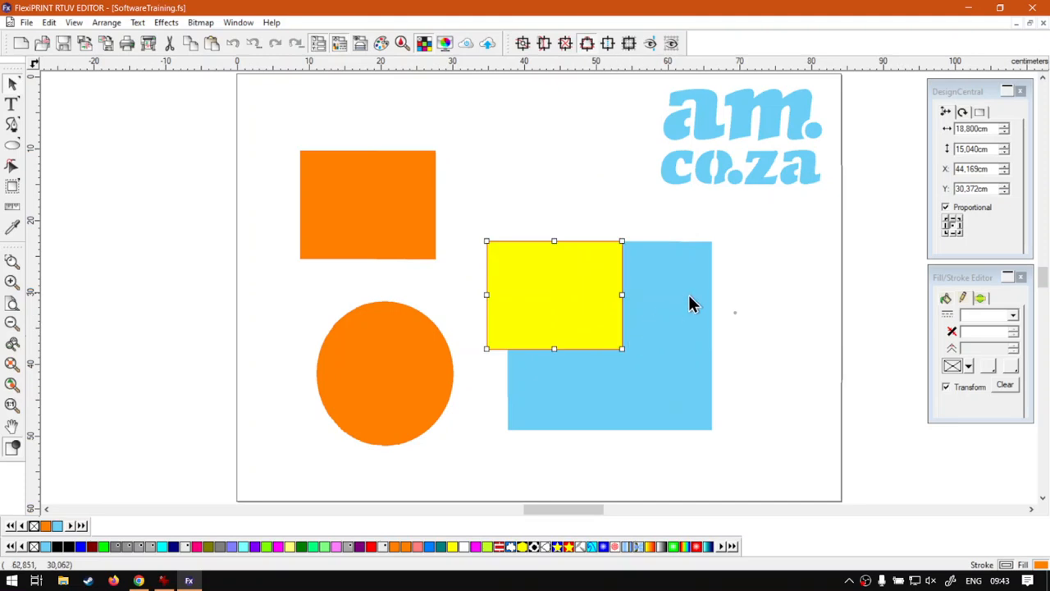
left_click_drag(557, 293, 527, 186)
left_click_drag(594, 209, 613, 339)
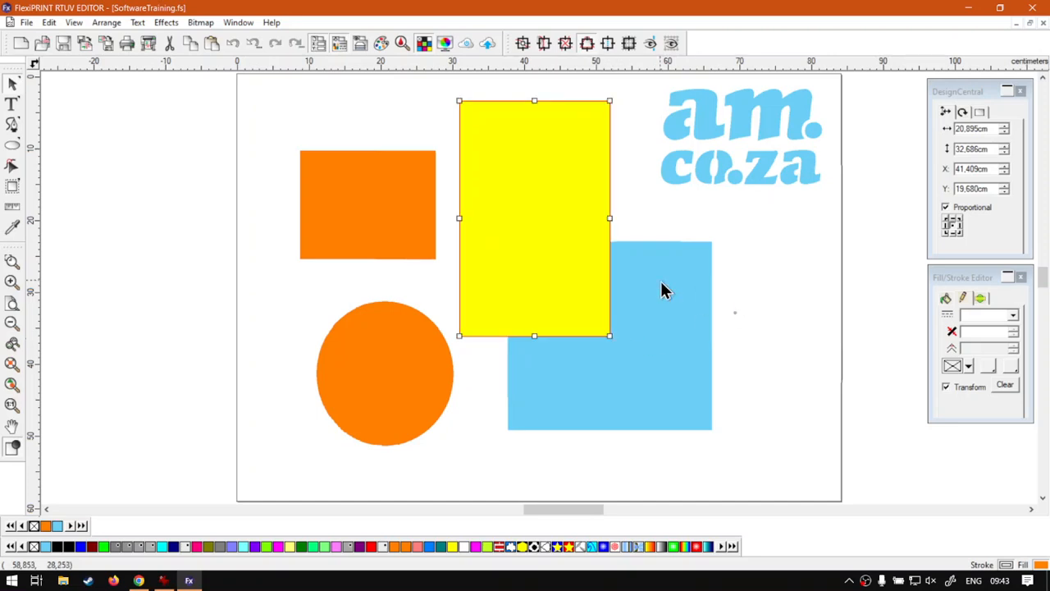
left_click(766, 293)
left_click(656, 343)
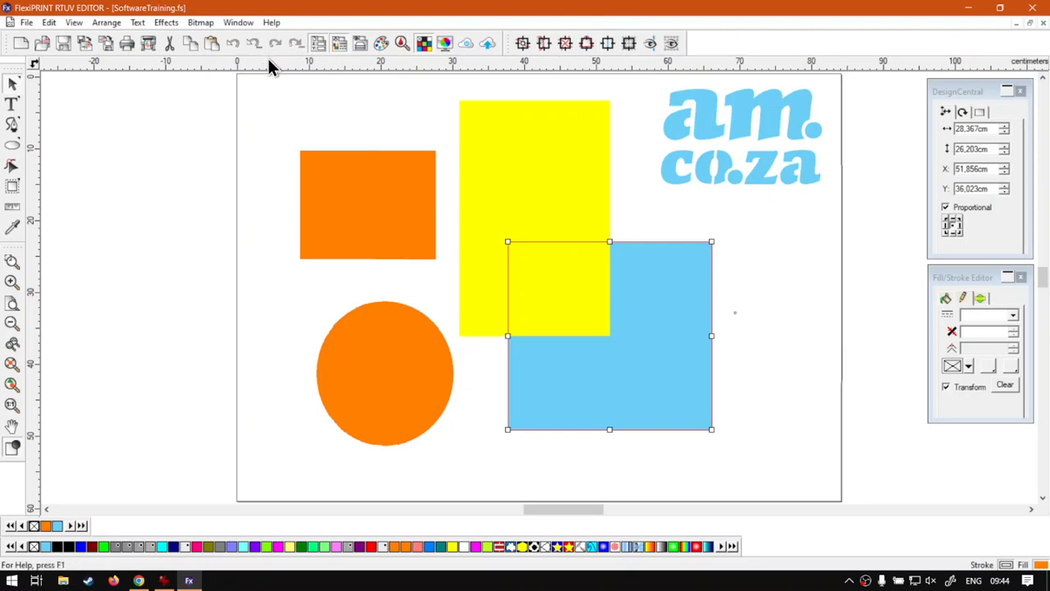
Show the guides, turn on guide snapping, and place a horizontal guide near the page's top edge and a vertical one near its left edge.
left_click_drag(273, 64, 282, 90)
key("ctrl+z")
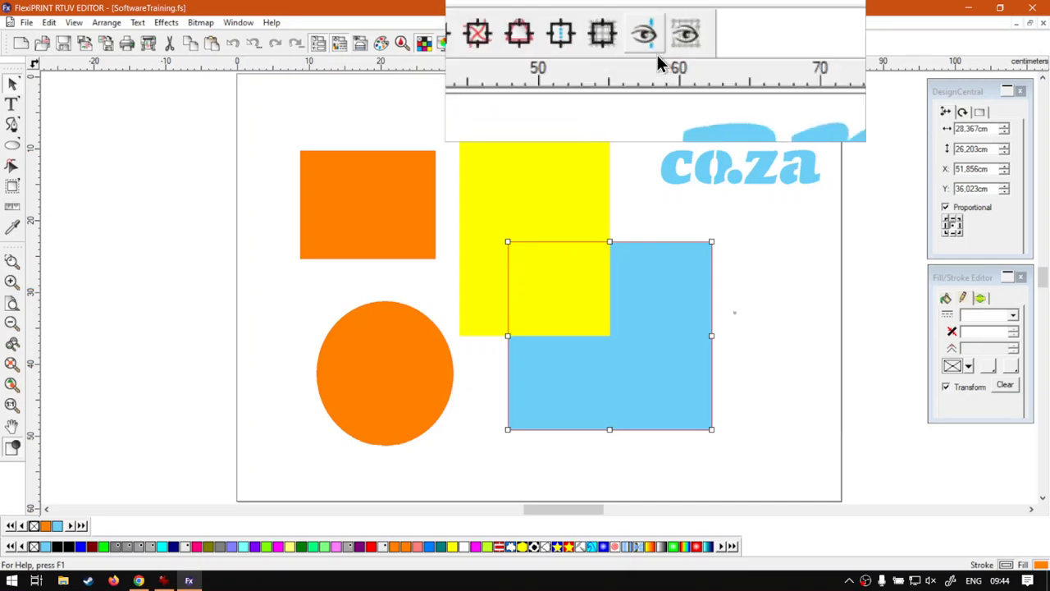
left_click(658, 47)
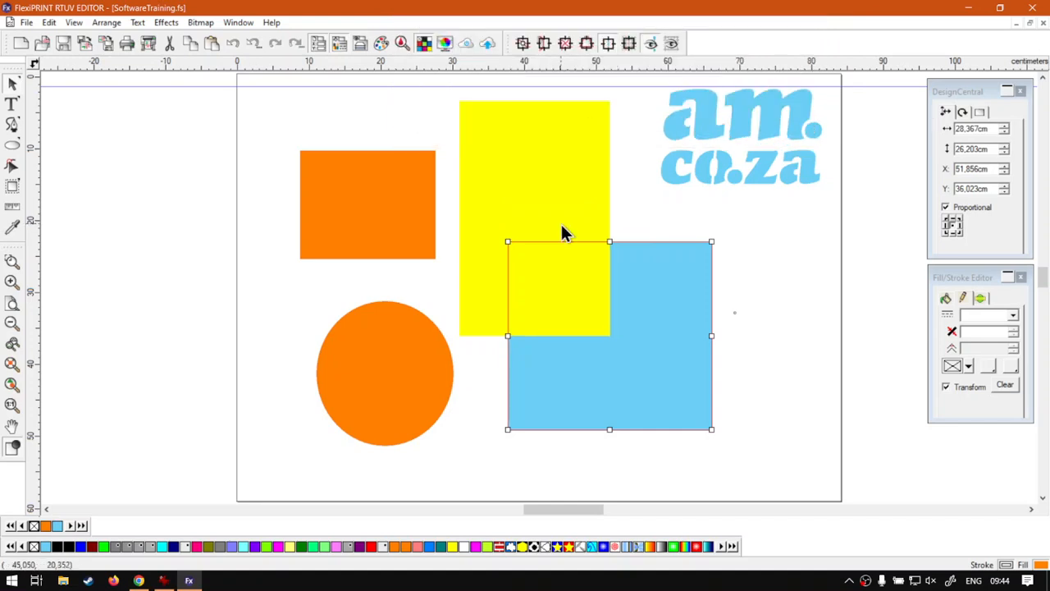
left_click_drag(32, 152, 262, 87)
Stretch the orange rectangle's upper-left corner to where the guides cross, align the yellow rectangle's top with the horizontal guide and shorten it from below.
left_click(357, 194)
left_click(533, 238)
left_click_drag(534, 101, 534, 87)
left_click_drag(534, 335, 534, 164)
left_click(523, 218)
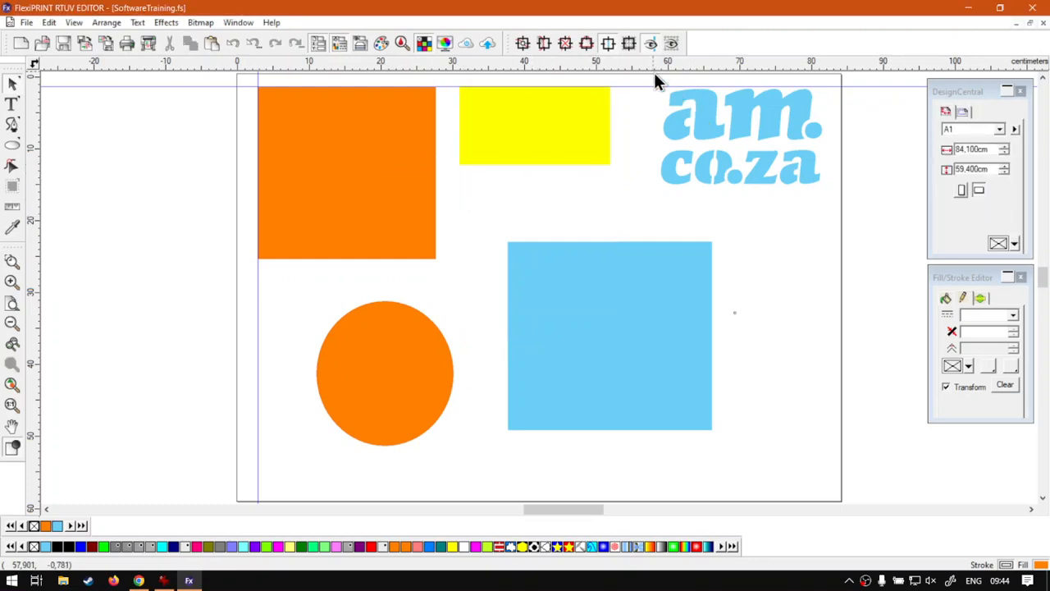
Hide the guides, show the page grid and turn on grid snapping.
left_click(650, 44)
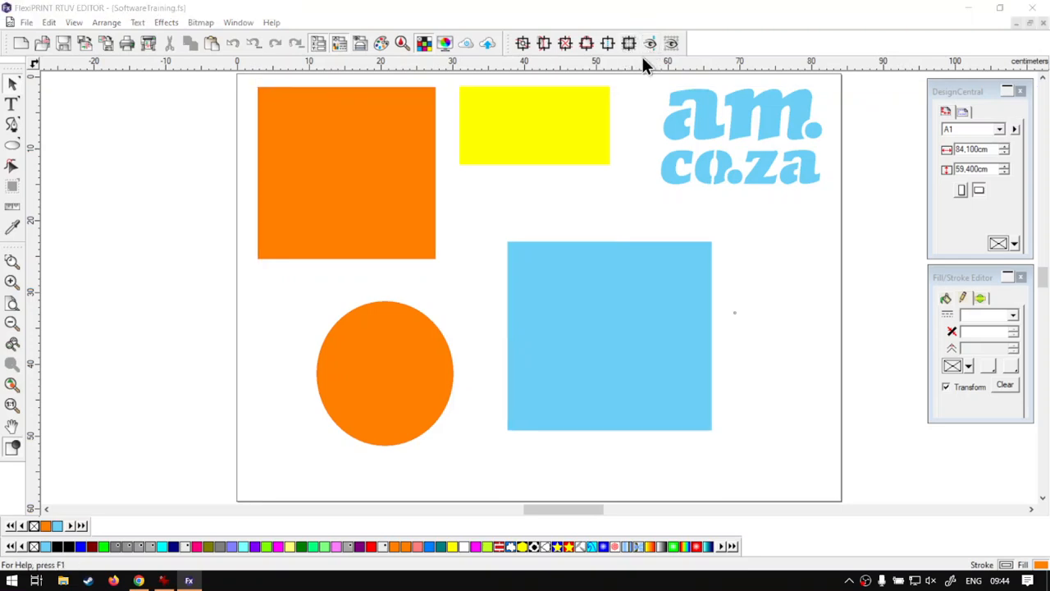
key("super")
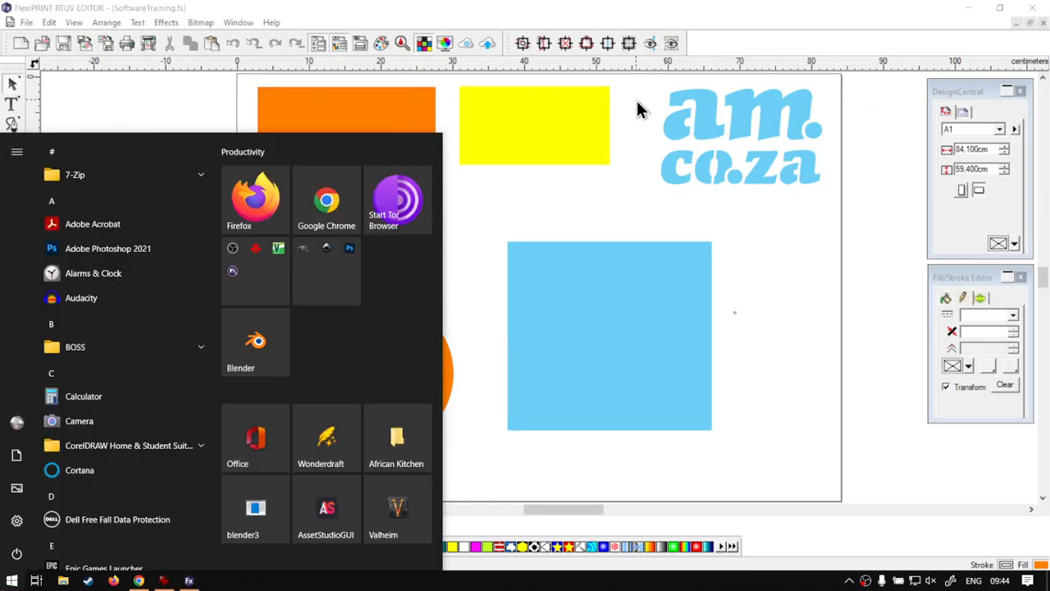
key("super+plus")
left_click(636, 100)
left_click(667, 42)
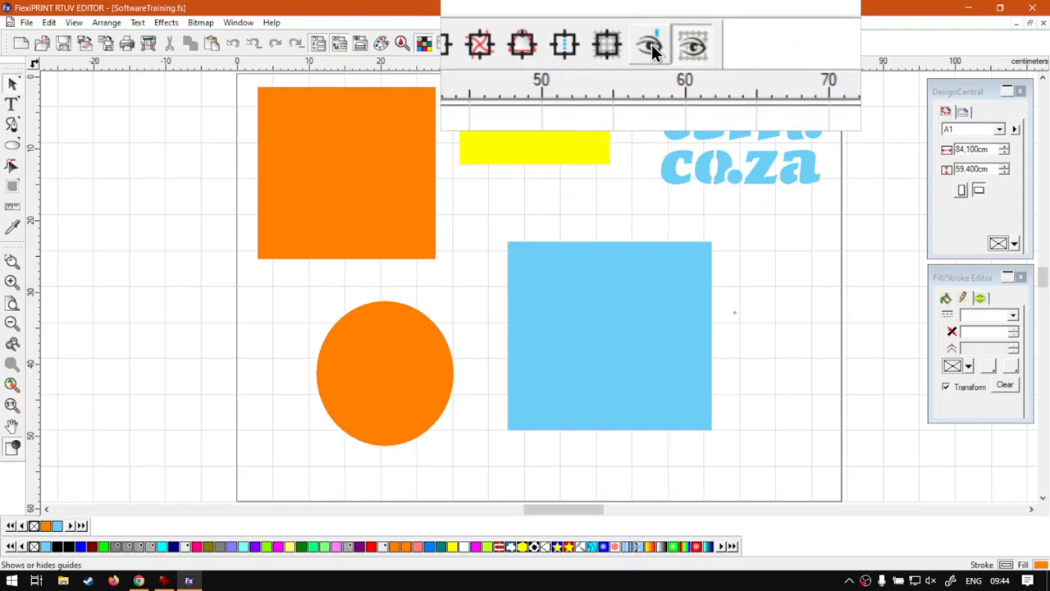
left_click(630, 44)
key("super+Escape")
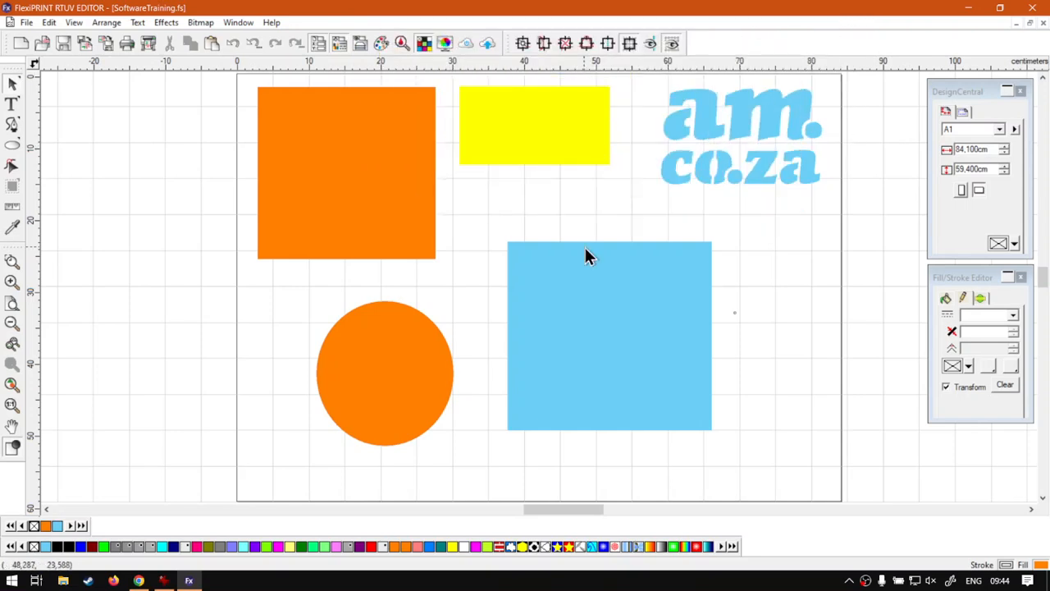
Resize the blue rectangle to 20 × 5 cm by snapping its edges to the grid lines.
left_click(586, 260)
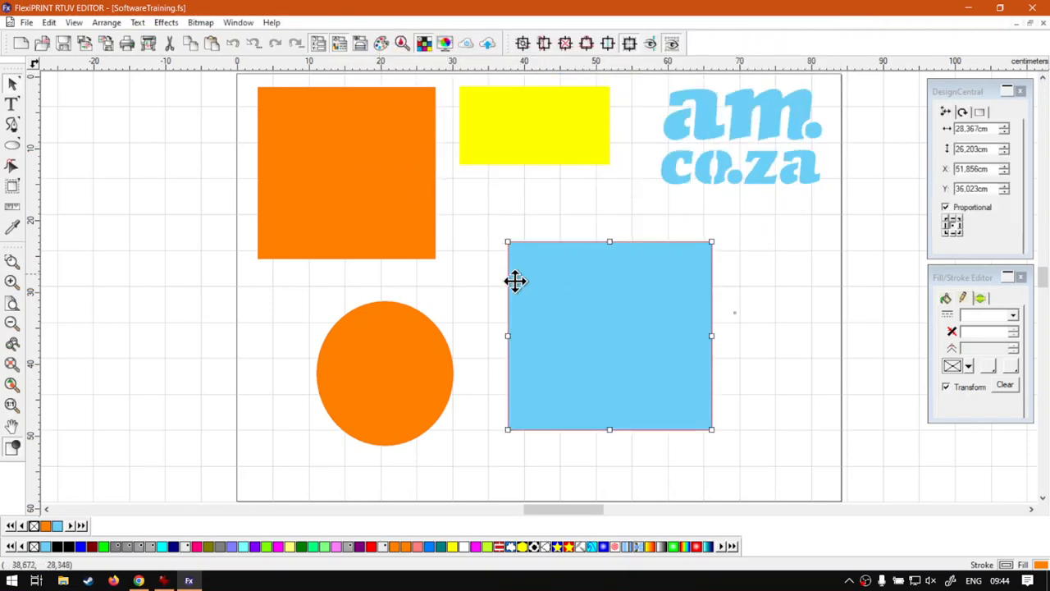
left_click_drag(510, 335, 488, 333)
left_click_drag(601, 242, 599, 286)
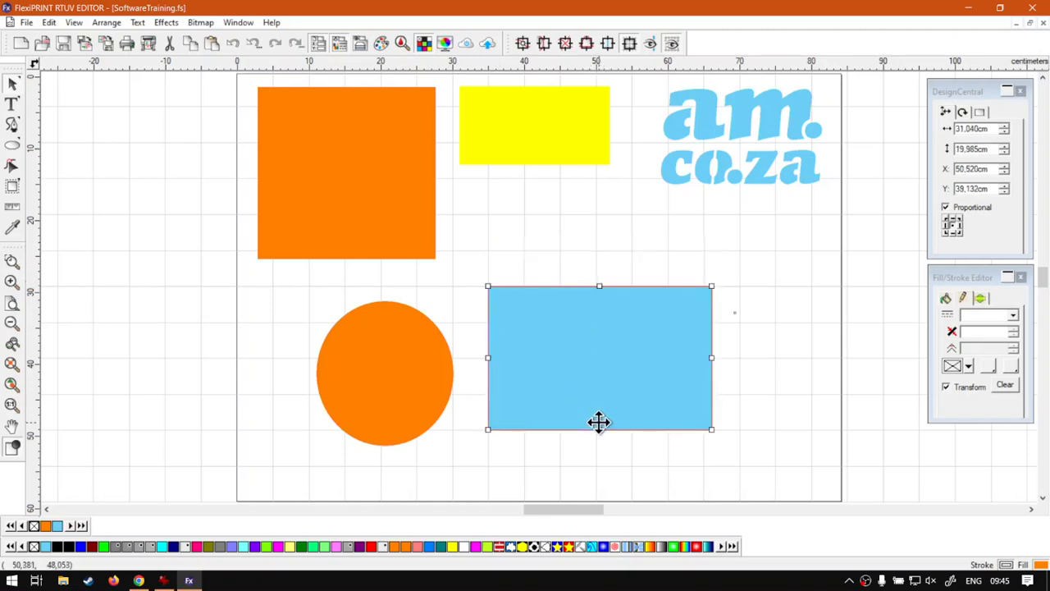
left_click_drag(599, 428, 611, 322)
left_click_drag(712, 302, 633, 308)
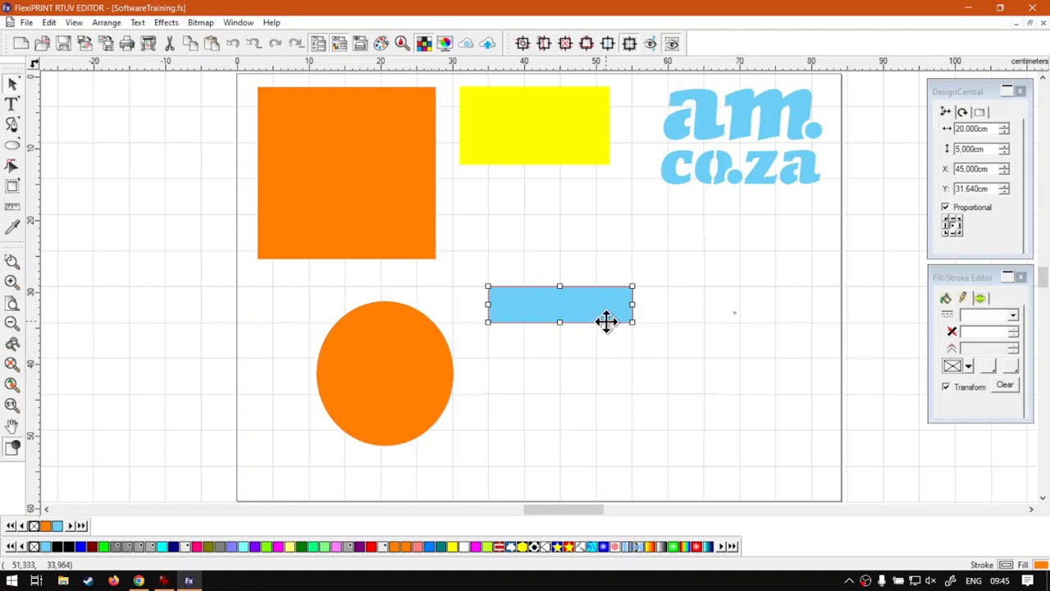
Move the blue rectangle along the grid to X 55, Y 26.64 cm.
left_click_drag(579, 308, 653, 271)
left_click(640, 345)
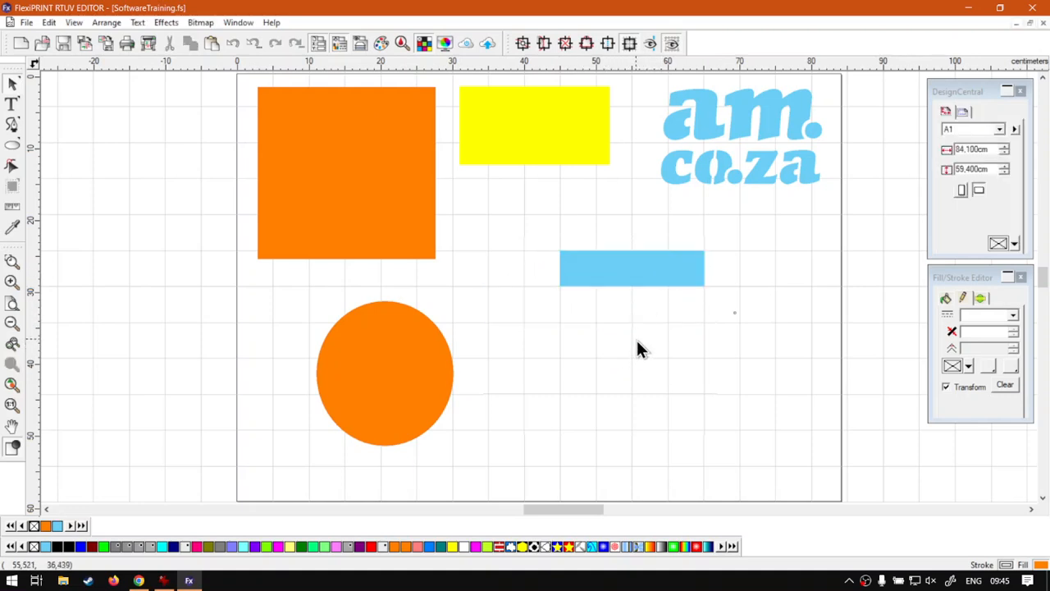
left_click(636, 277)
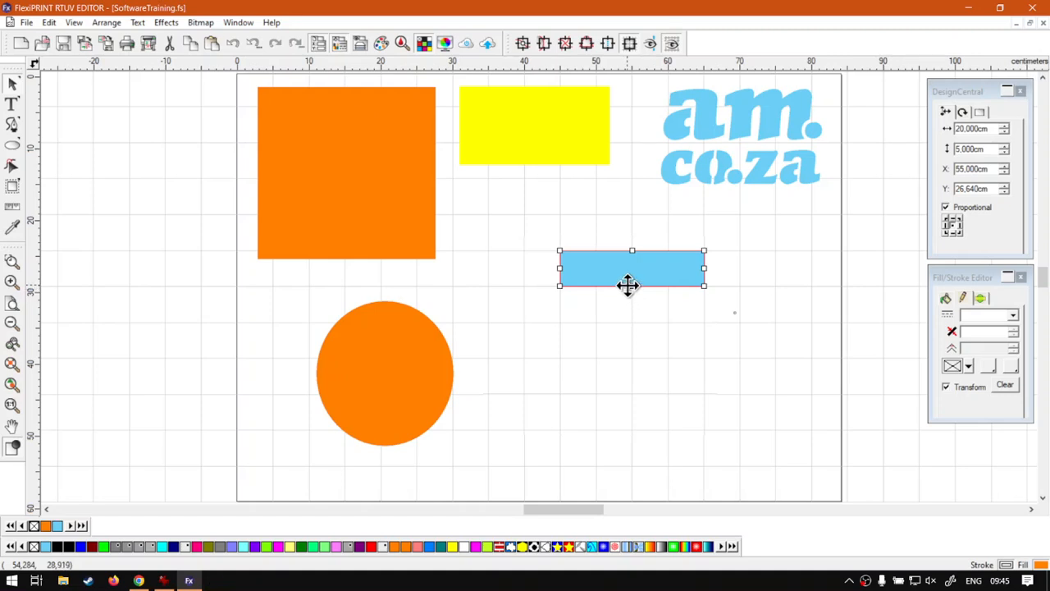
Examine the list of available toolbars to find the Snap To entry.
key("super+plus")
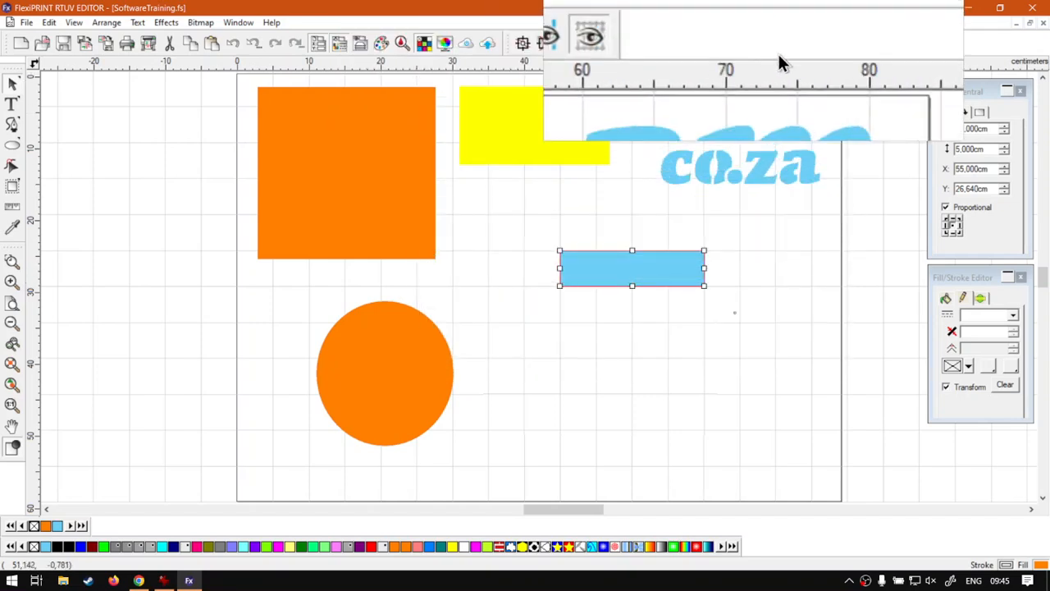
right_click(761, 47)
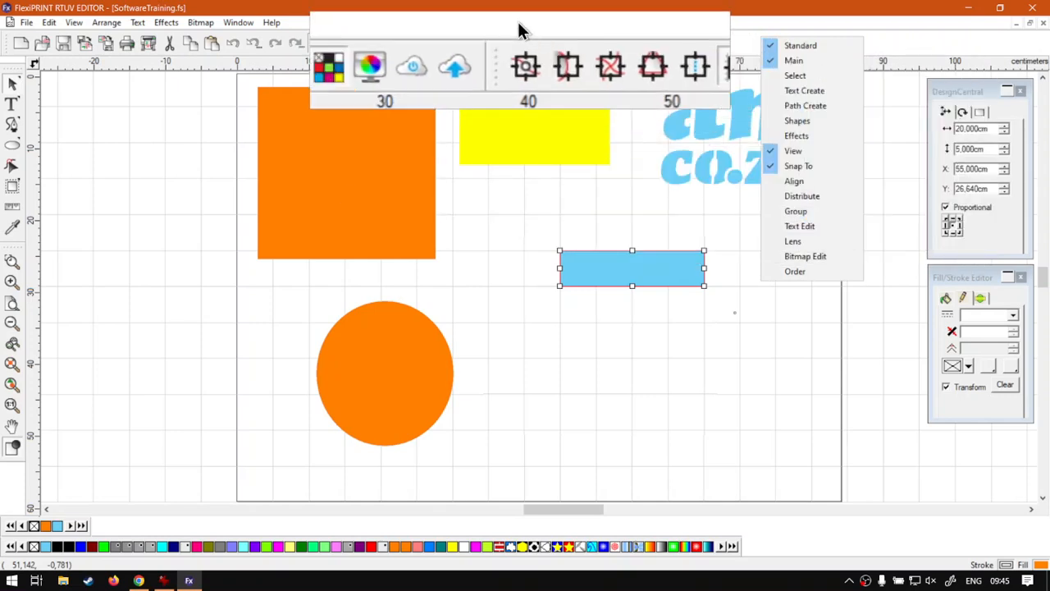
left_click(548, 61)
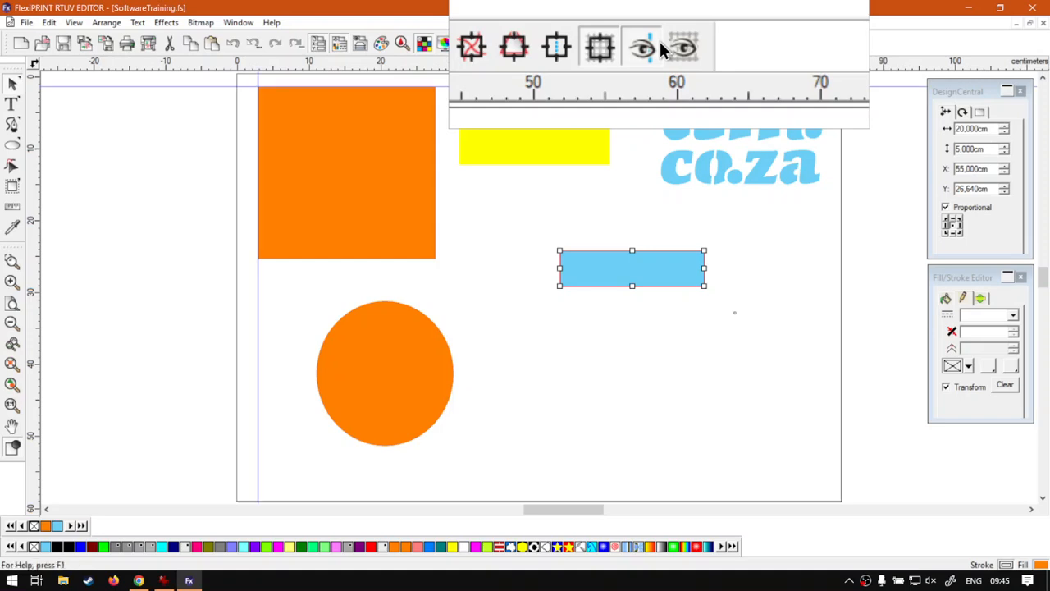
Turn off the guides, grid and grid snapping, and switch to the browser showing softwaretraining.co.za.
left_click(648, 49)
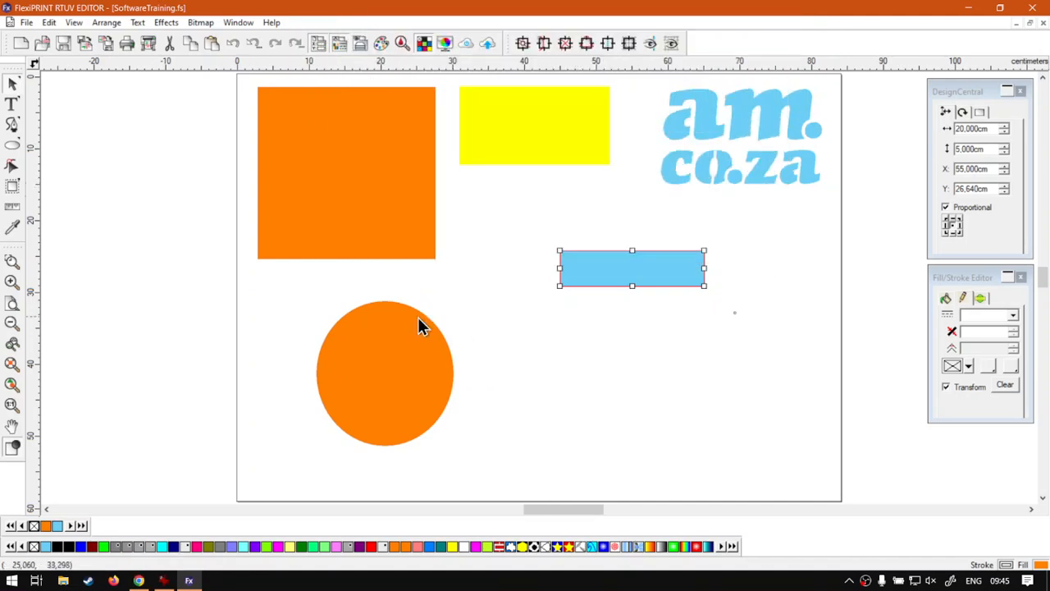
left_click(139, 580)
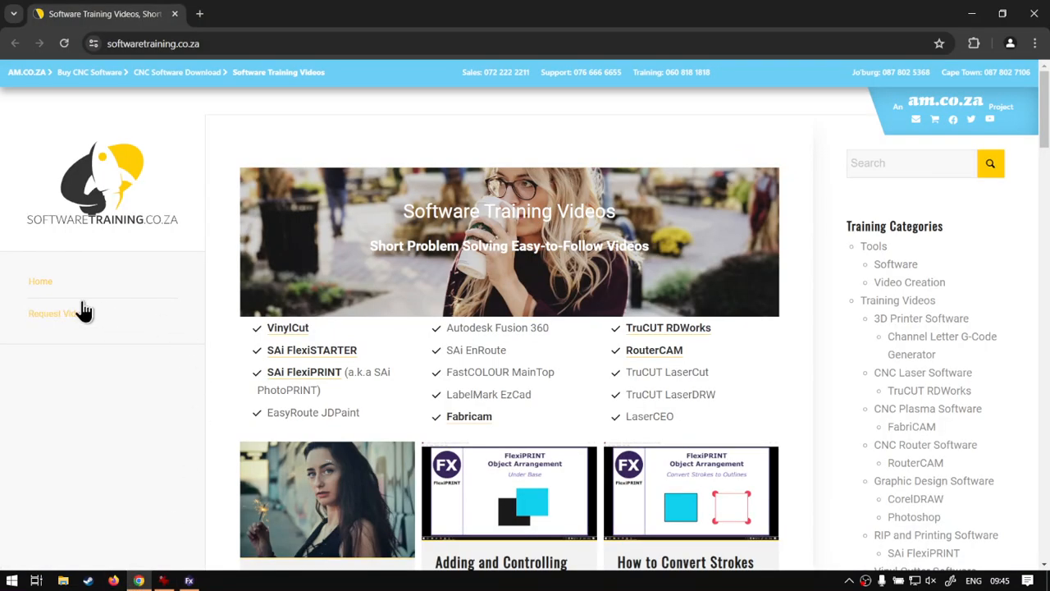